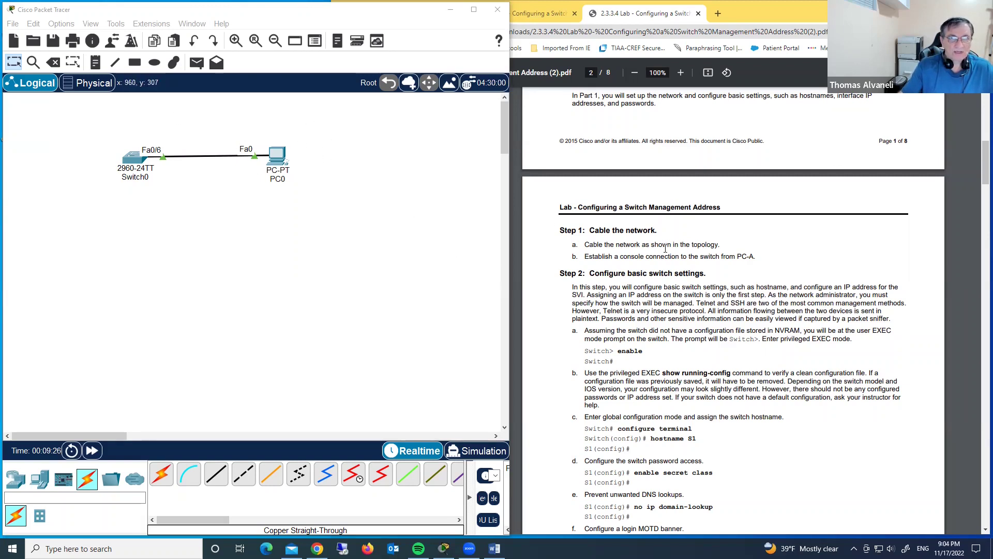
Scroll the lab PDF back to page 1 to see the topology and Addressing Table
scroll(704, 233, up, 1)
scroll(704, 233, up, 9)
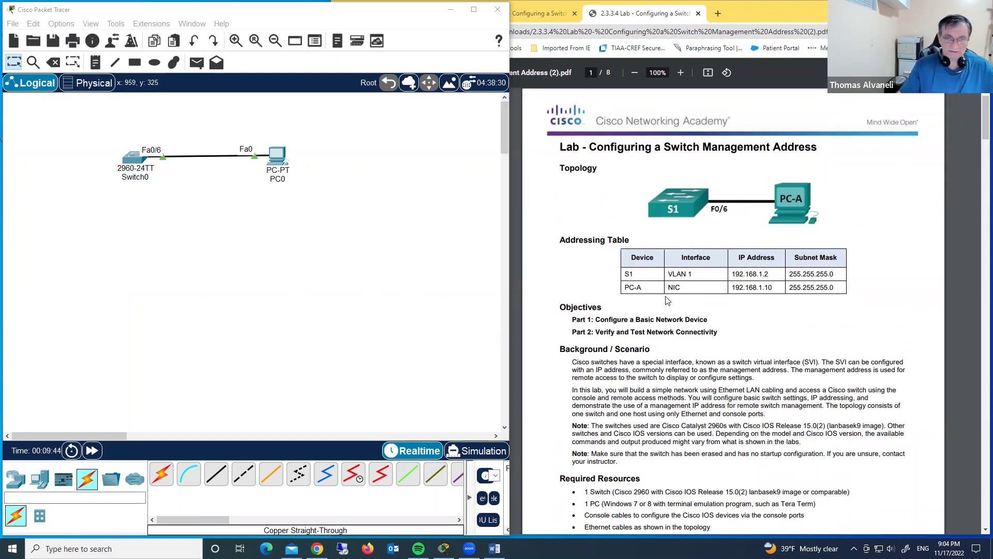
scroll(667, 301, down, 5)
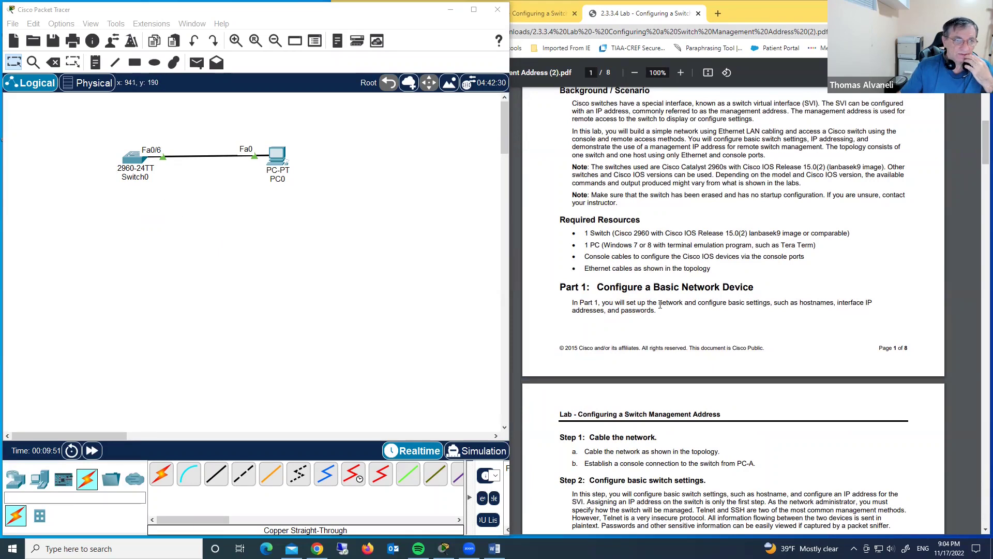
scroll(728, 273, up, 3)
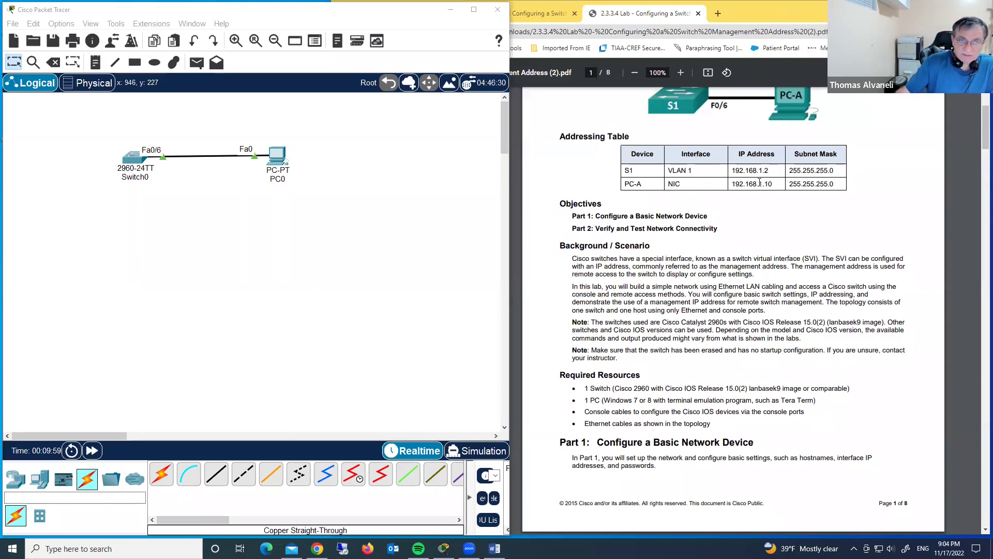
Rename the Switch0 label to S1
click(136, 177)
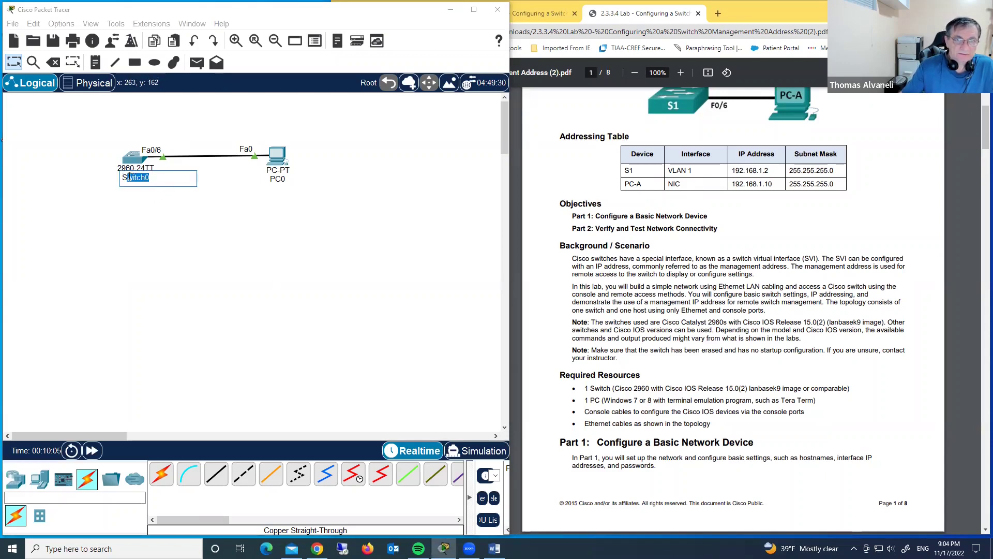
drag(128, 177, 219, 200)
text(1)
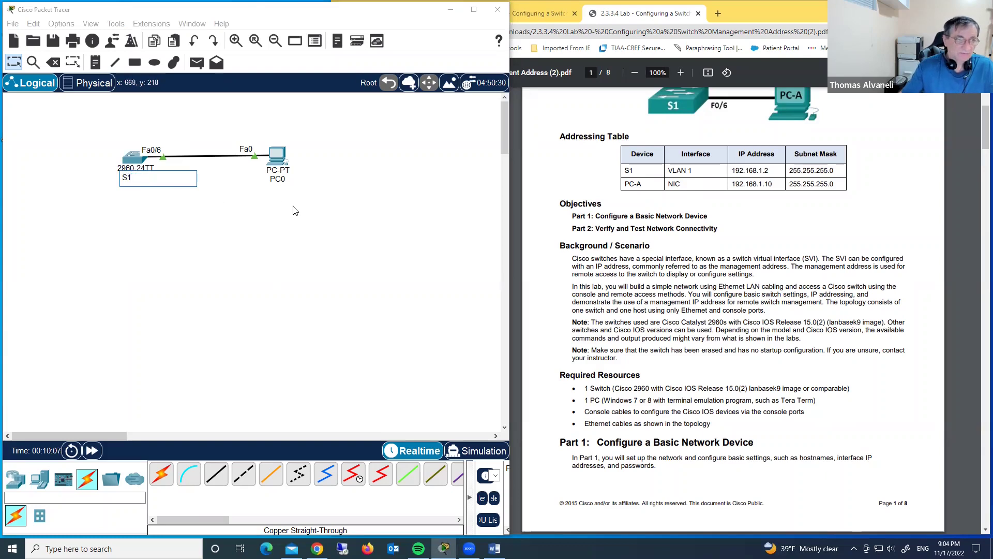
key(Return)
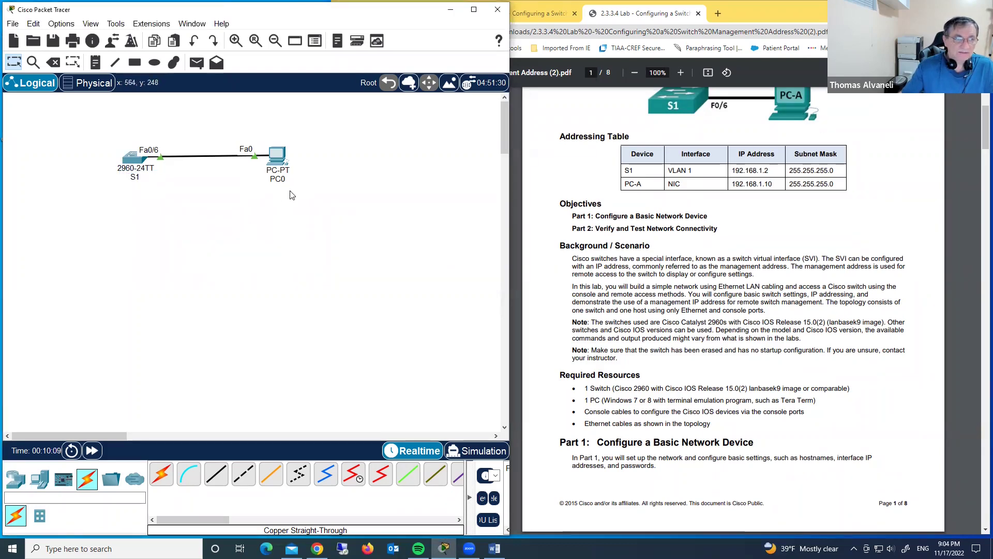
Rename the PC0 label to PC-A
click(288, 179)
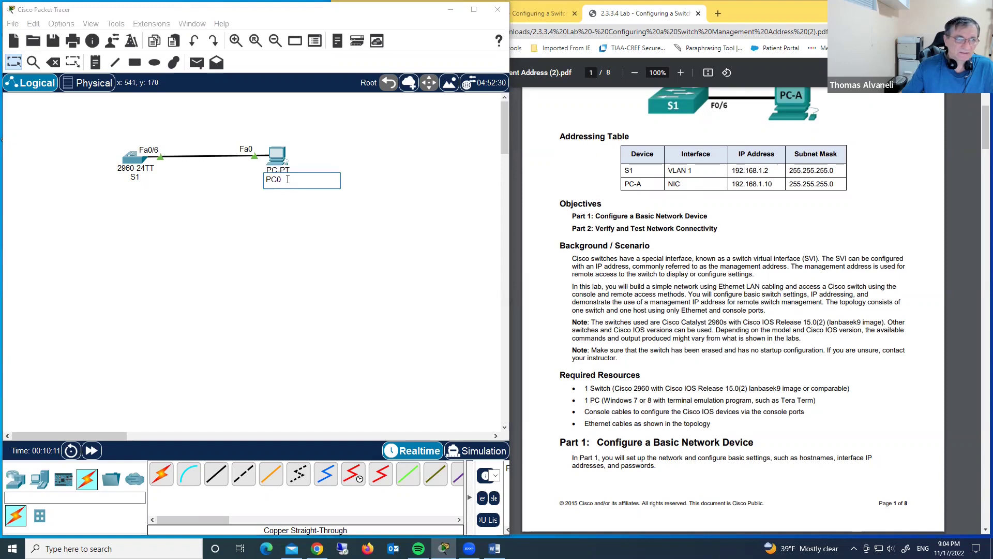
drag(287, 180, 277, 182)
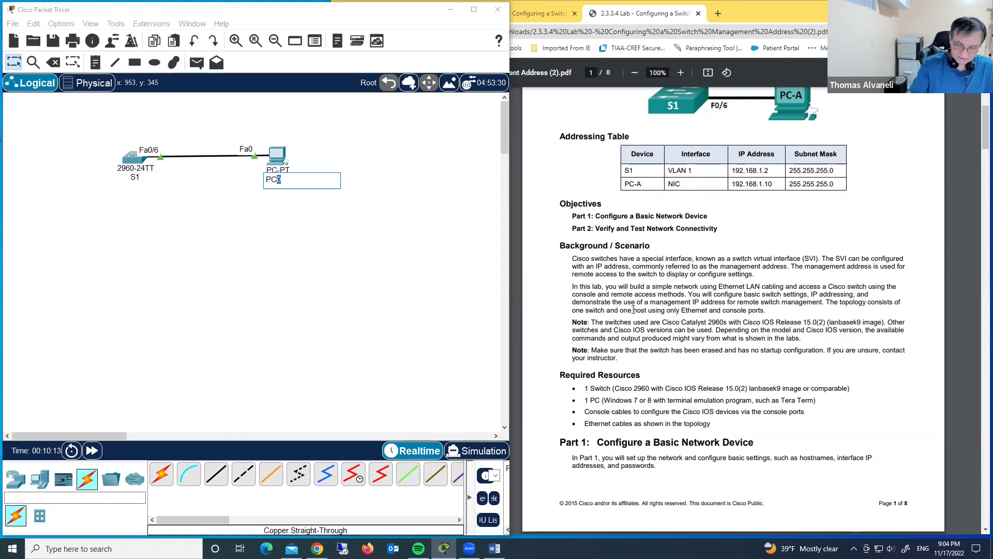
text(-)
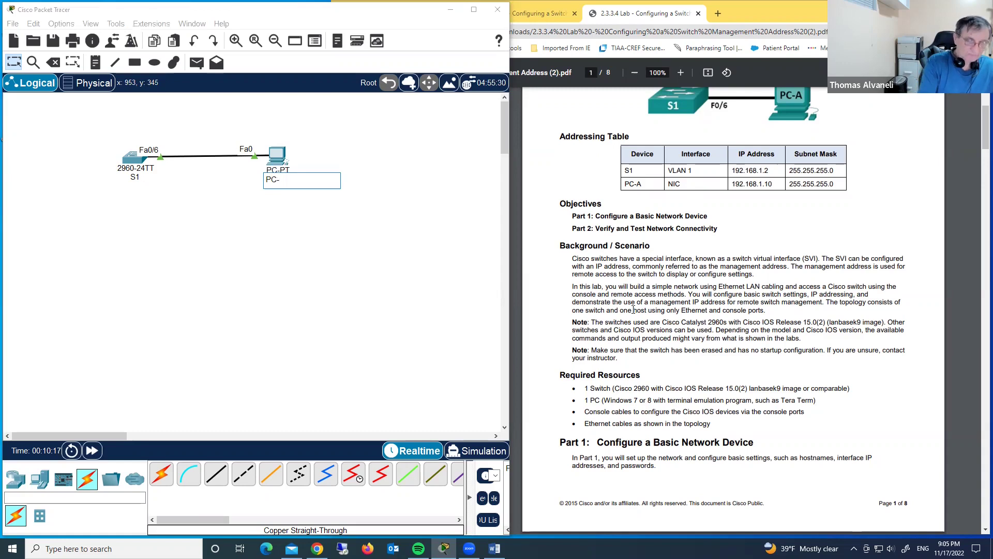
text(A)
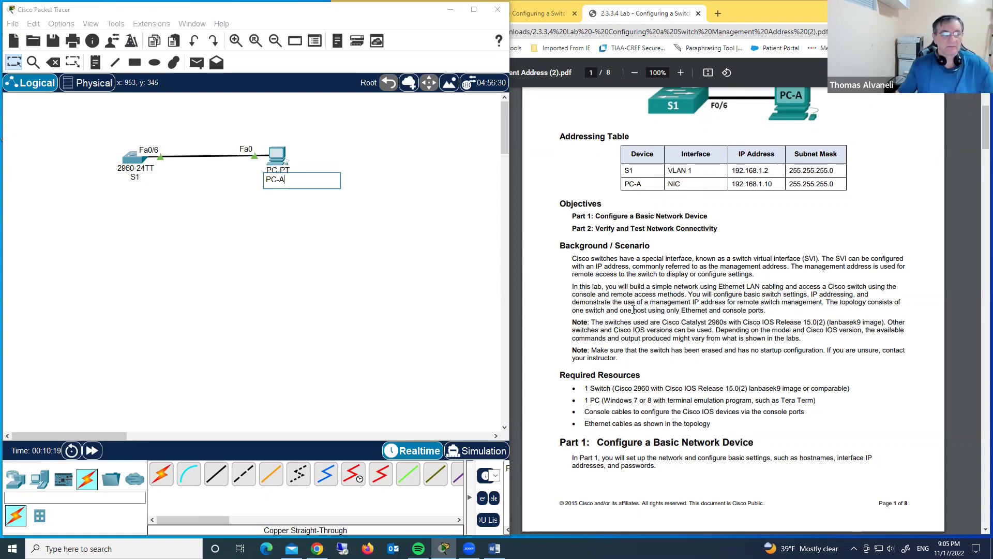
click(433, 293)
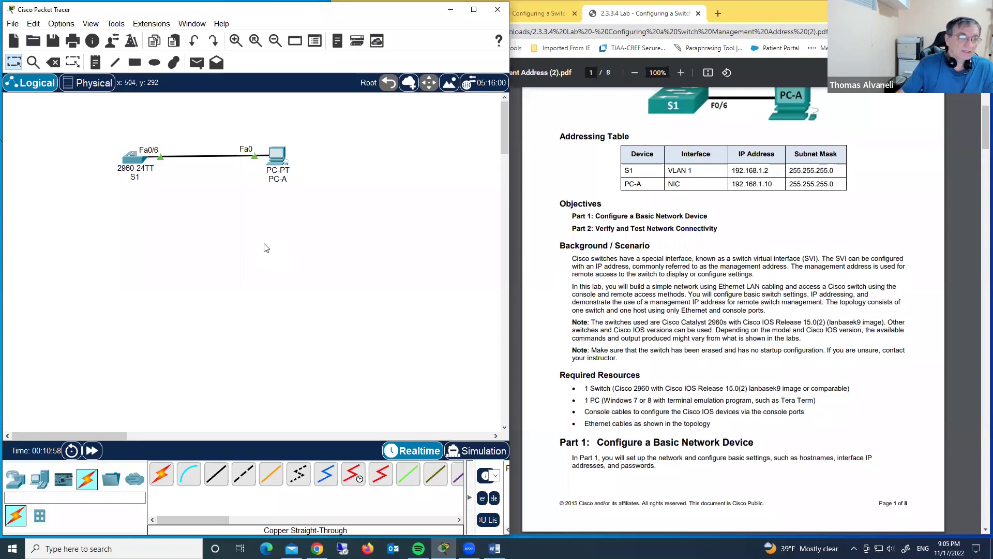
scroll(734, 310, down, 1)
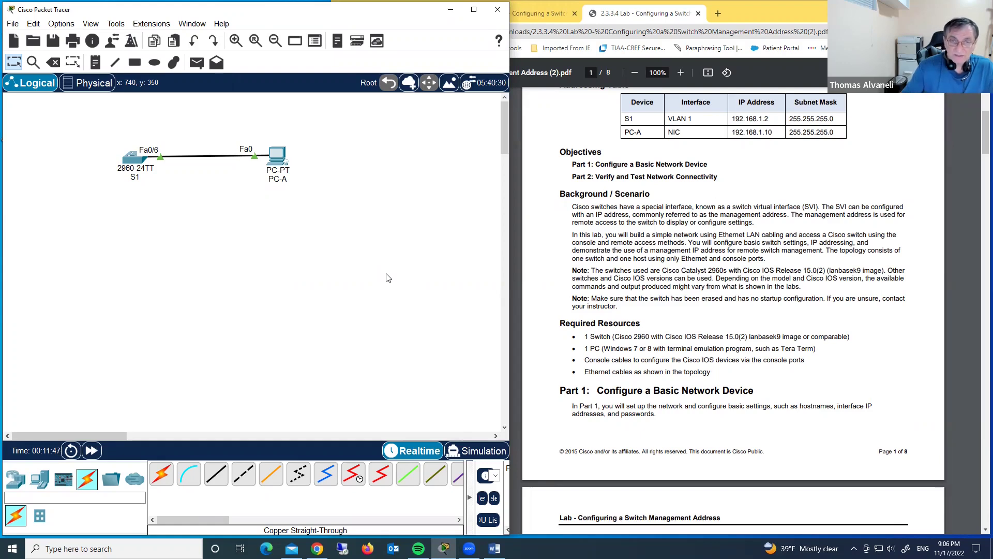
Scroll the lab PDF down to the Step 2 switch settings
scroll(813, 384, down, 5)
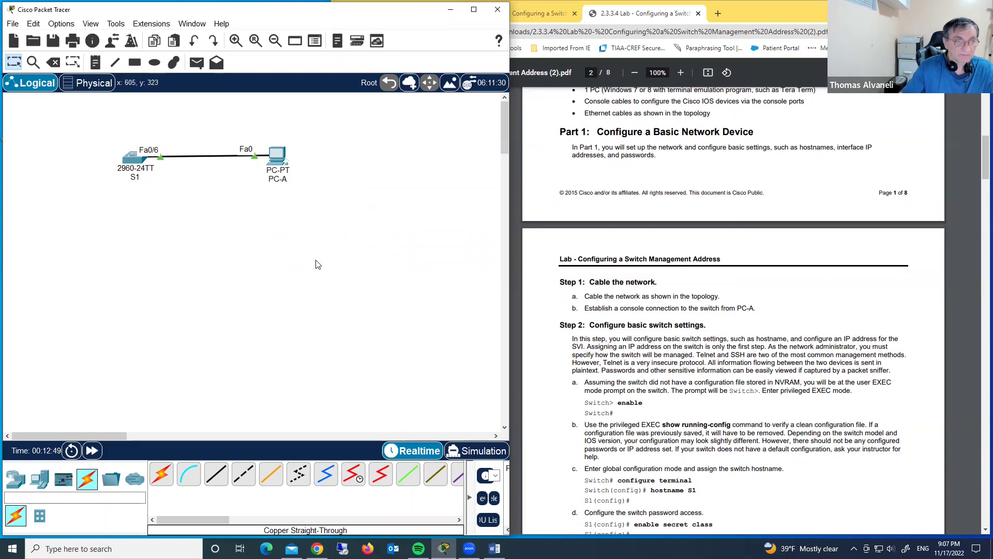
Open S1's console and enter privileged EXEC mode with enable
click(133, 157)
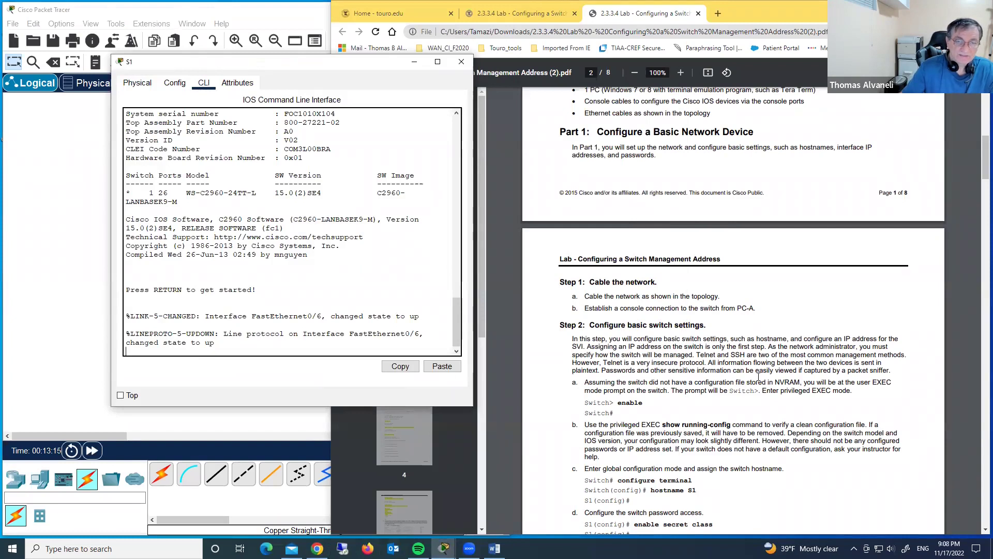
scroll(759, 376, down, 3)
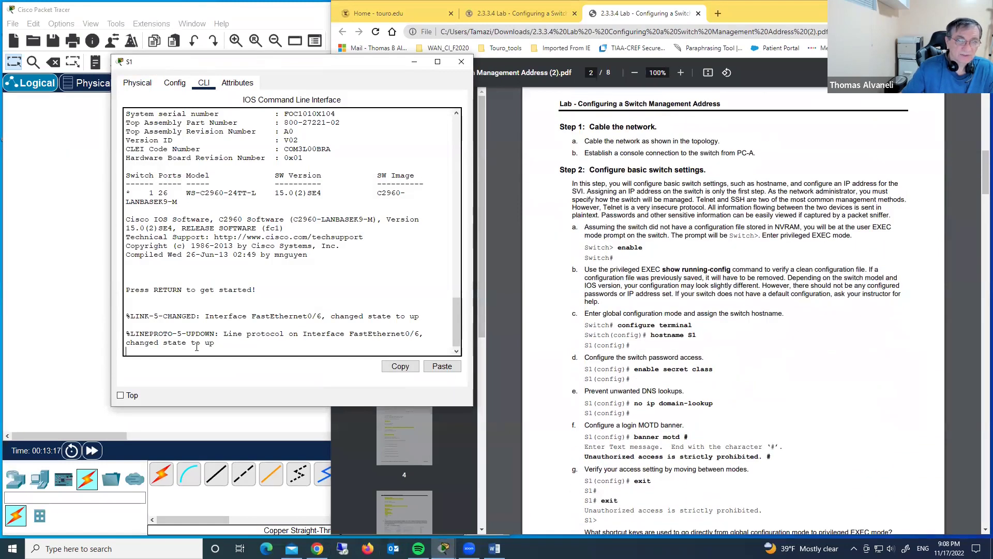
key(Return)
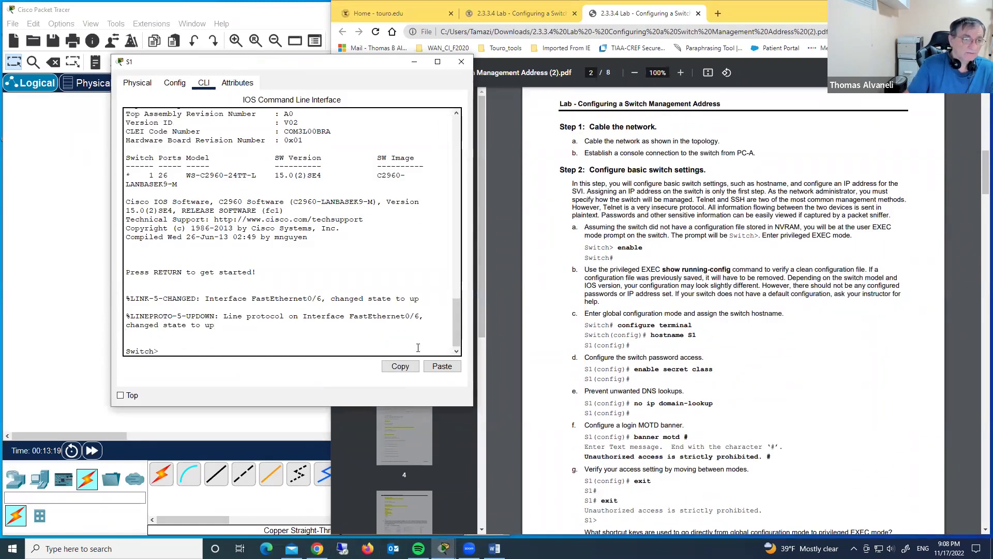
key(Return)
key(Return)
key(Return)
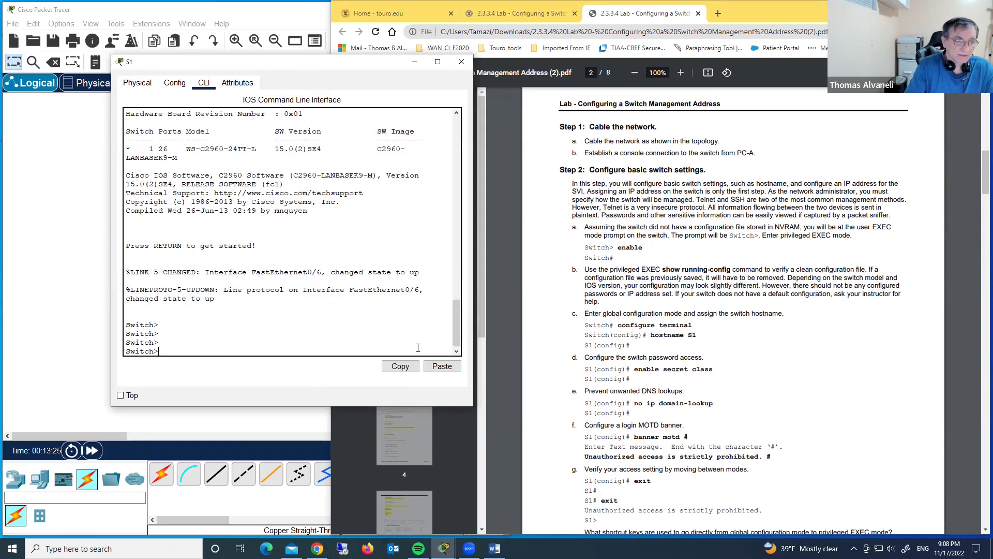
text(enable)
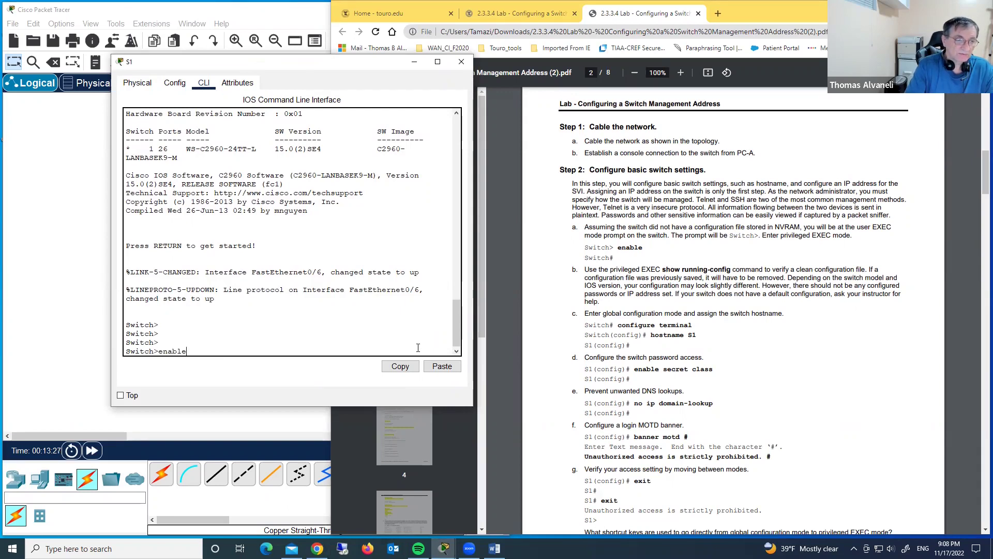
key(Return)
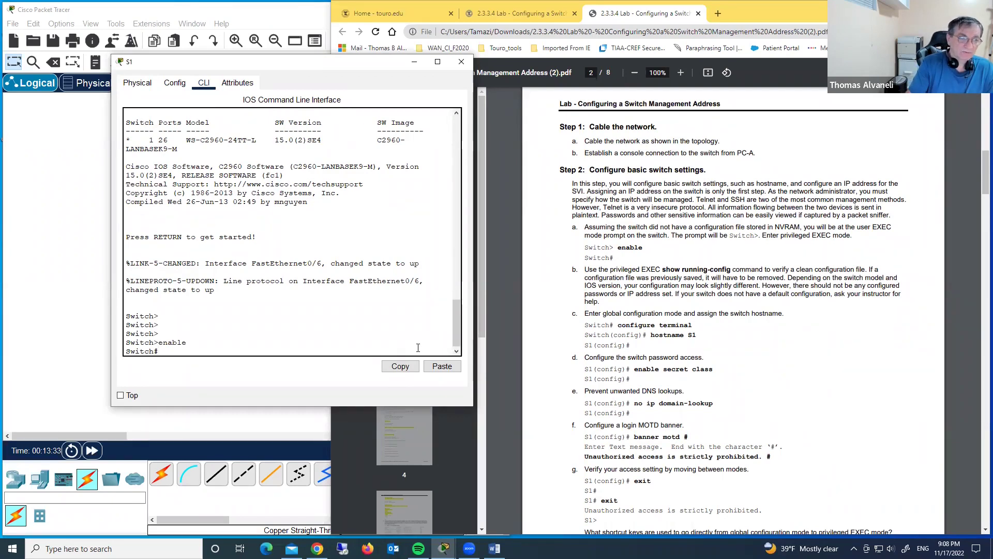
Enter global configuration with conf t and start the hostname S1 command
text(conf t)
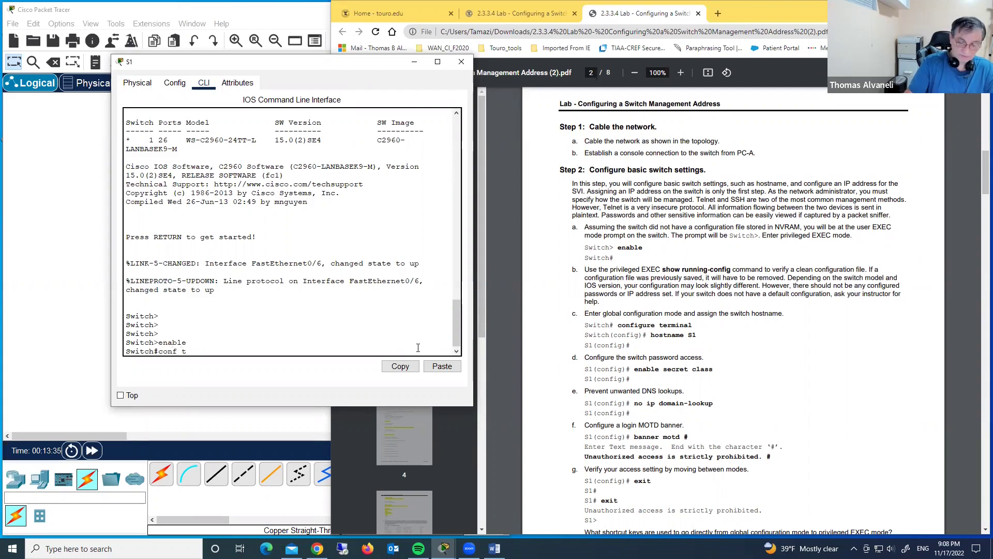
key(Return)
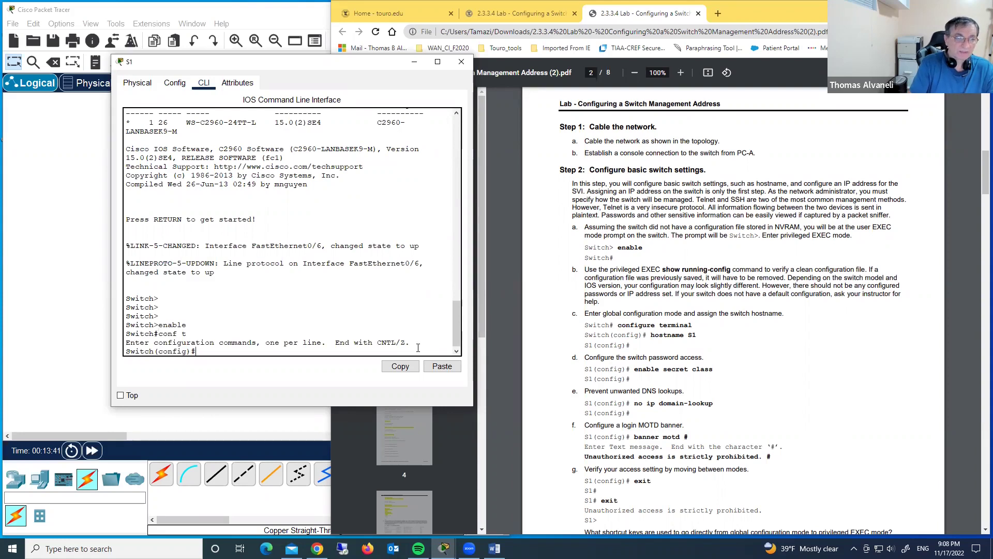
text(host)
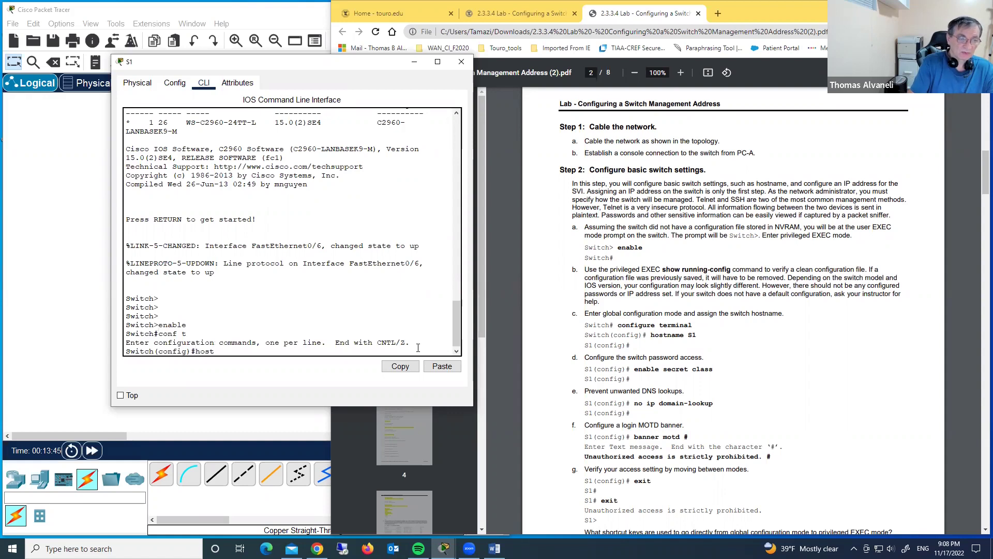
key(Tab)
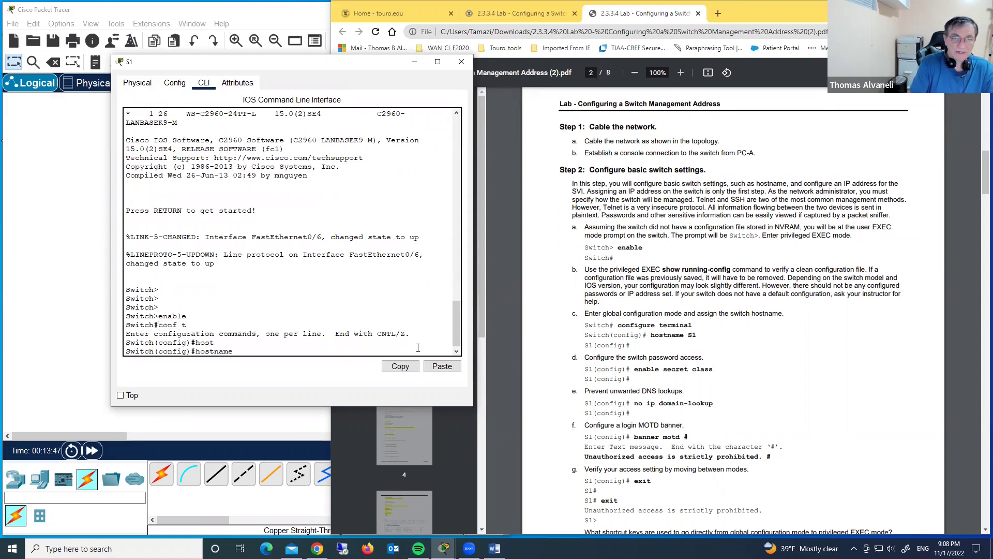
text(S1)
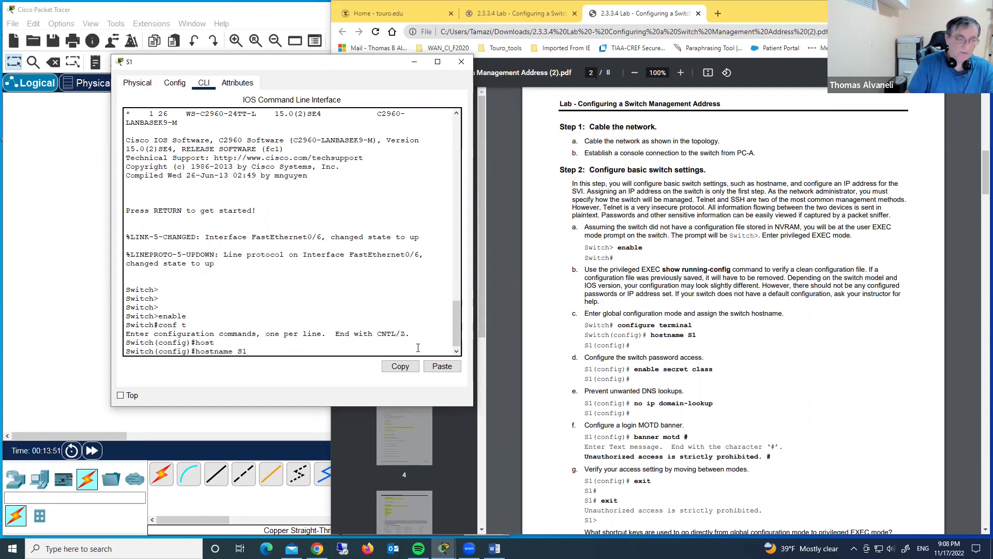
Apply the hostname S1 and review the lab PDF's switch settings
key(Return)
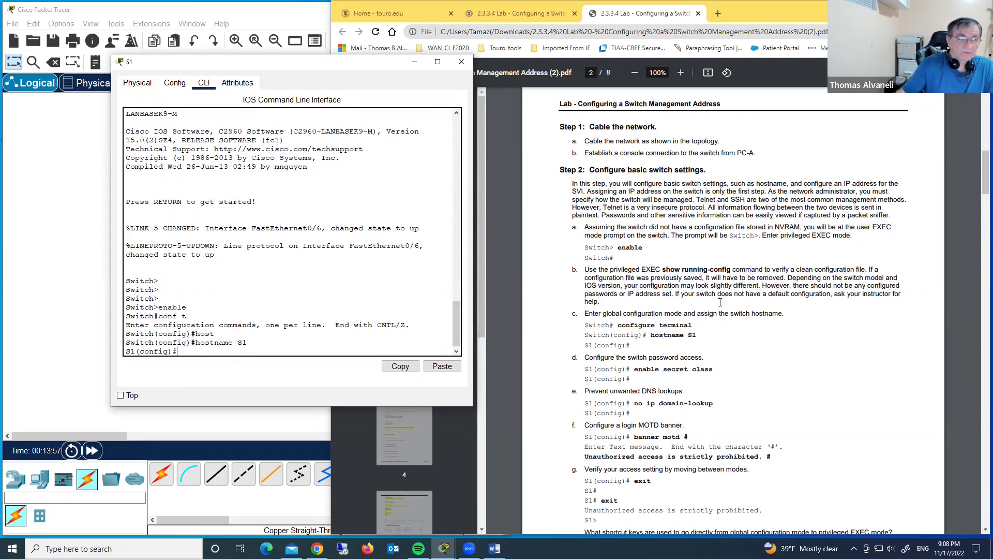
scroll(720, 301, up, 1)
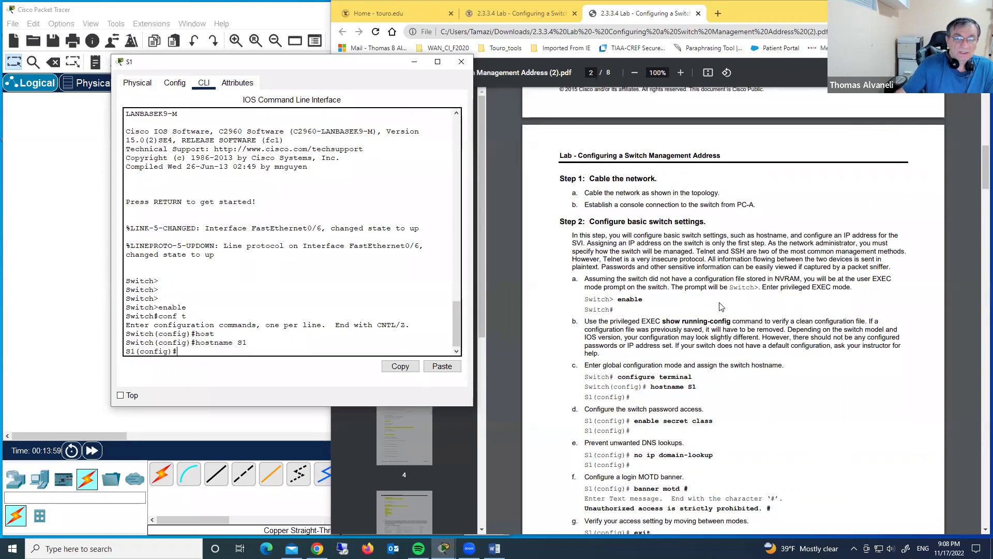
scroll(720, 302, up, 3)
scroll(721, 303, down, 4)
scroll(720, 302, down, 2)
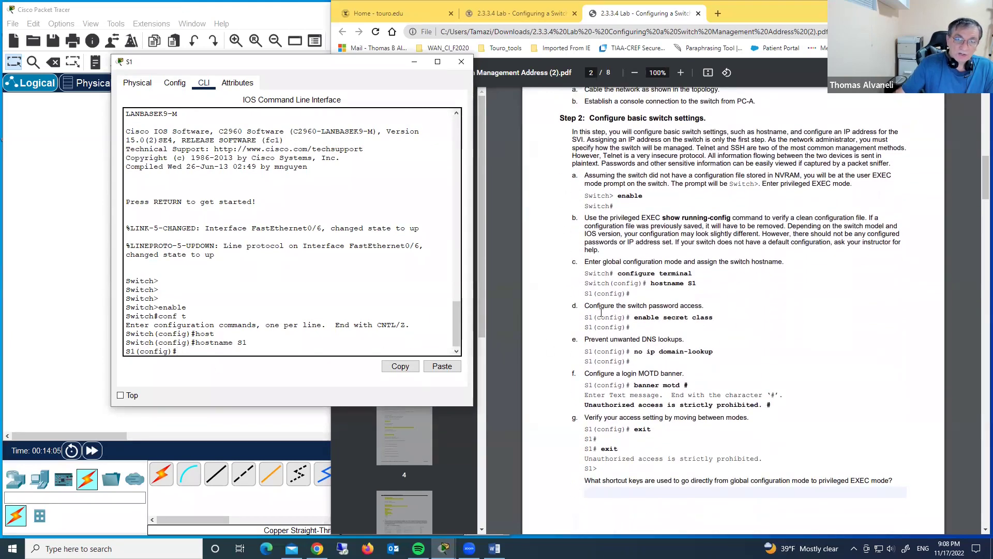
Type the enable secret command with the lab's privileged-mode password
drag(585, 305, 676, 306)
click(269, 286)
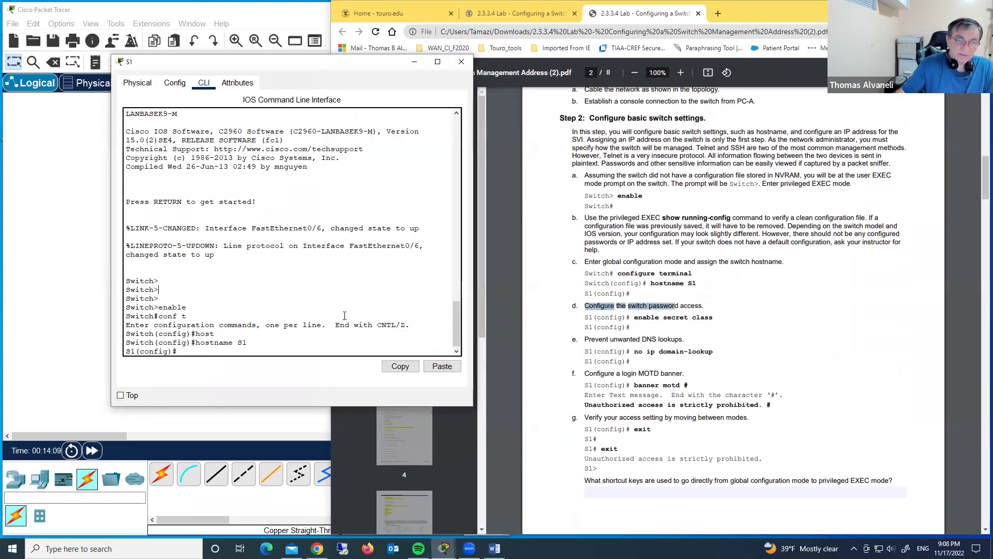
click(666, 338)
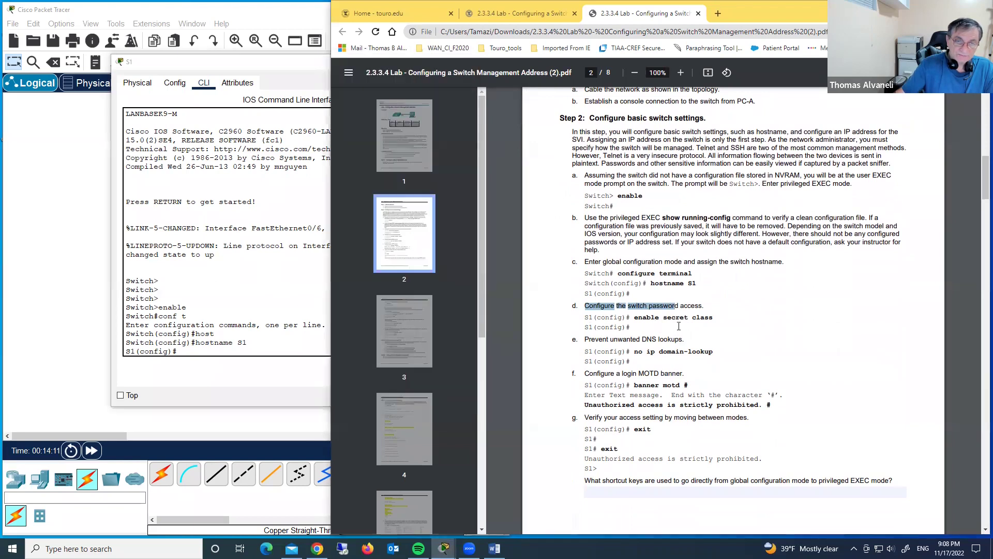
click(223, 312)
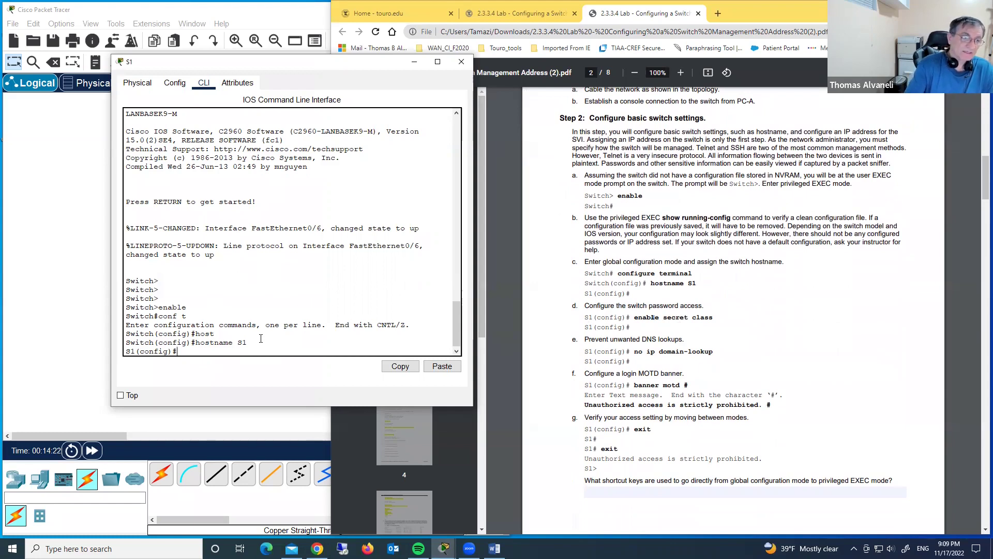
text(enable)
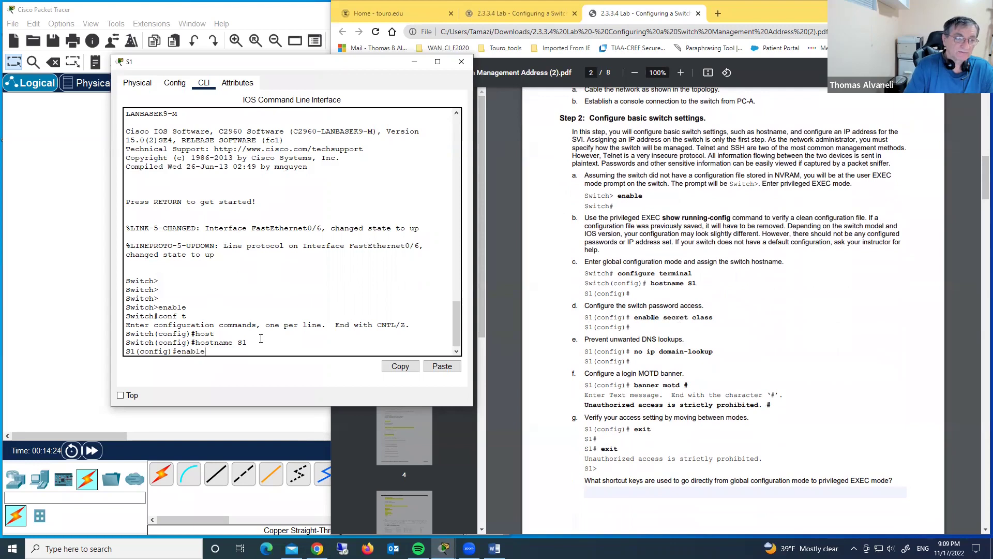
text( sec)
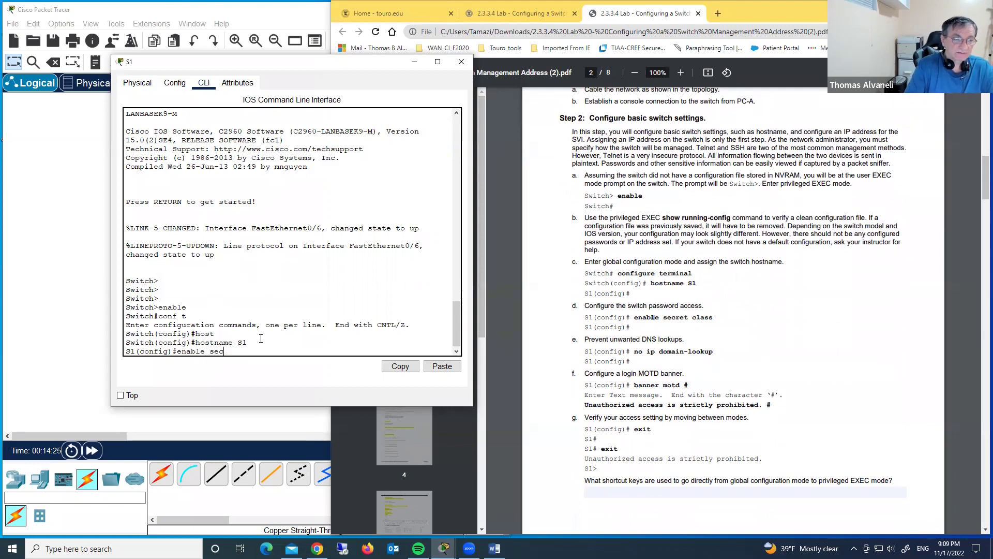
text(ret)
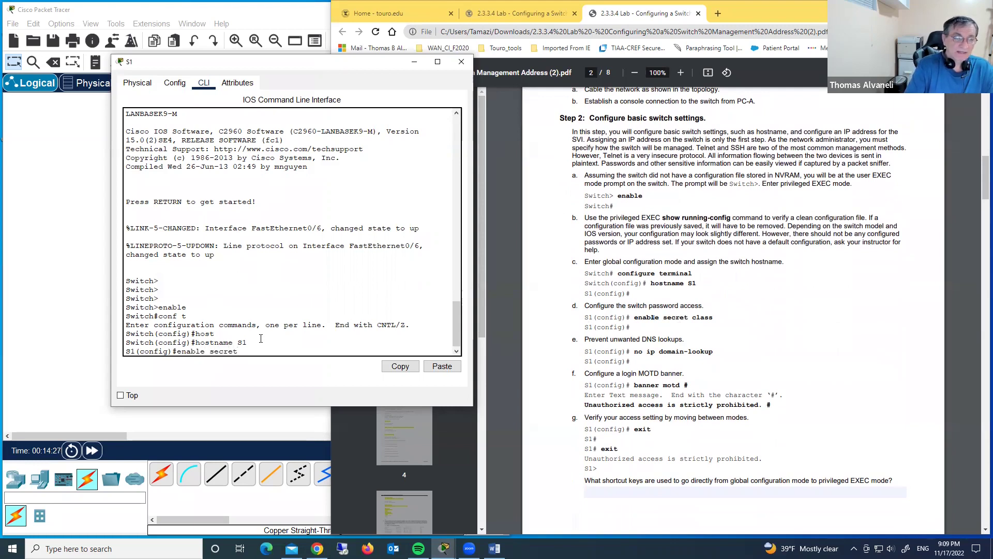
text( class)
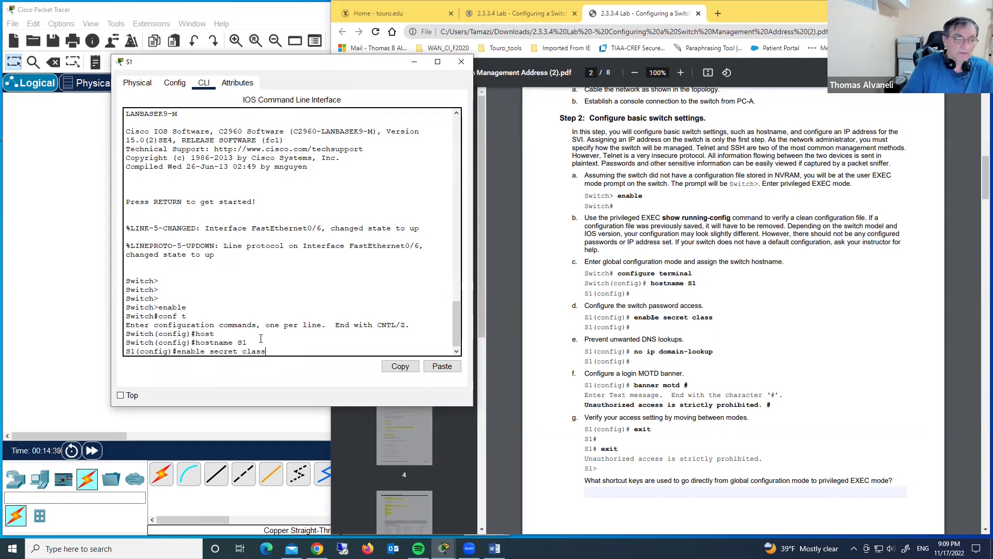
Submit the enable secret and disable DNS lookups with no ip domain-lookup
key(Return)
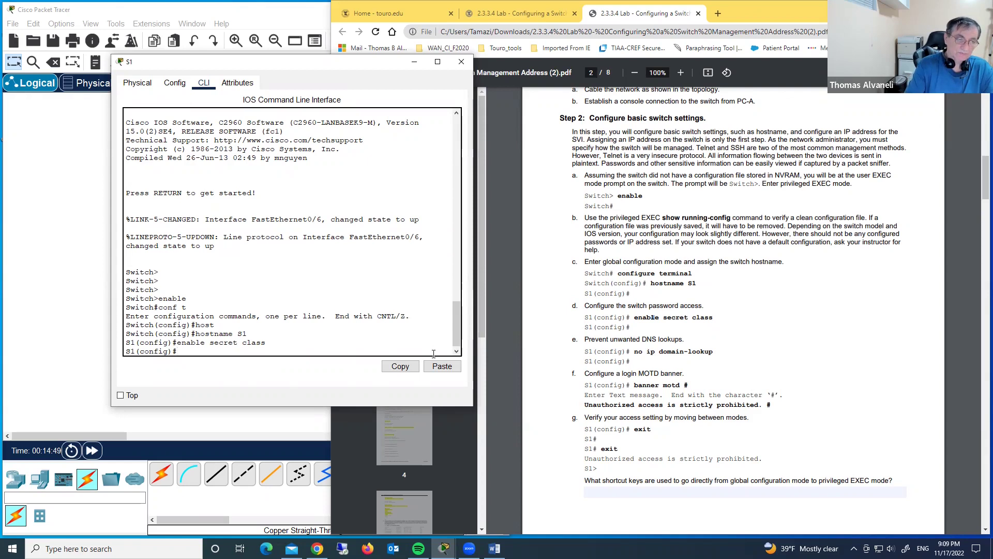
text(ip)
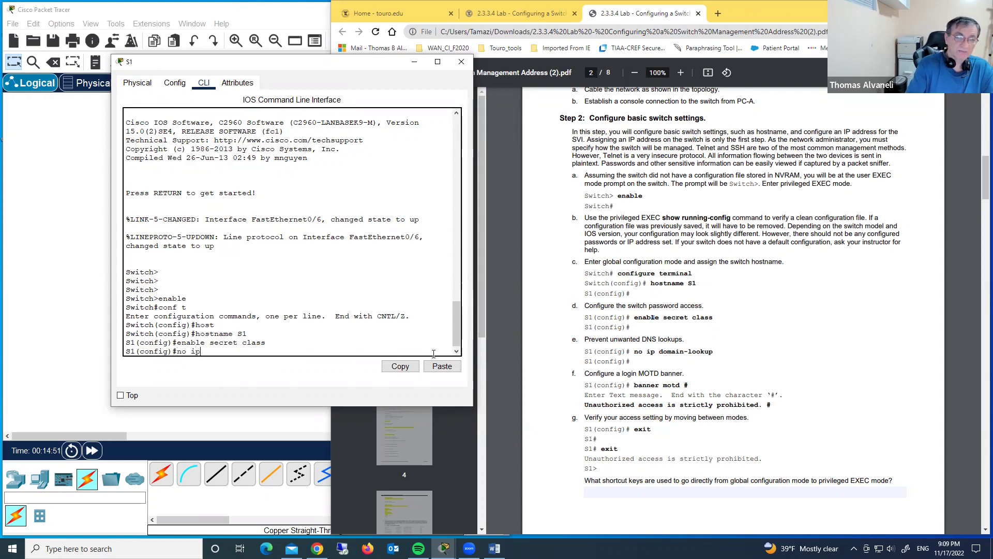
text( domain)
key(Tab)
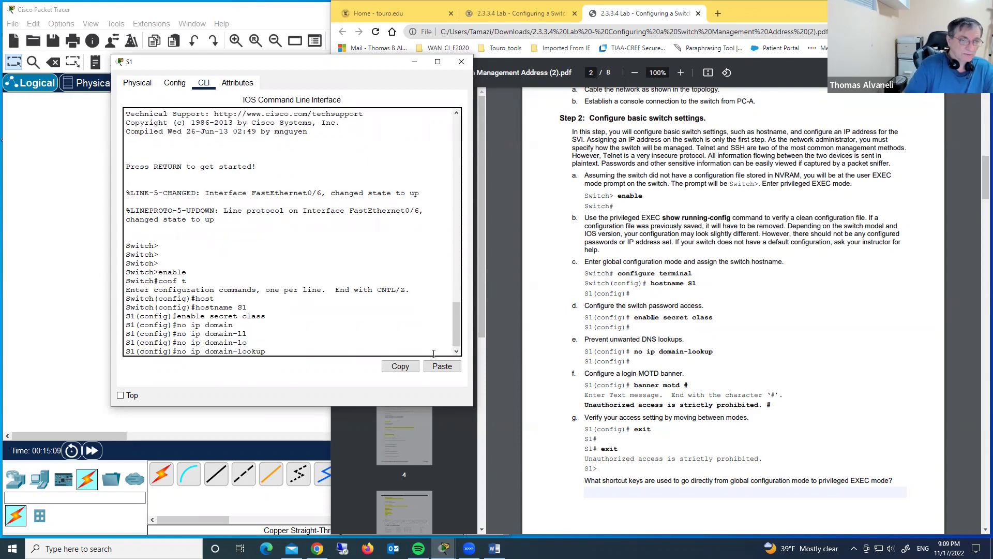
text(-ll)
key(Tab)
key(BackSpace)
text(o)
key(Tab)
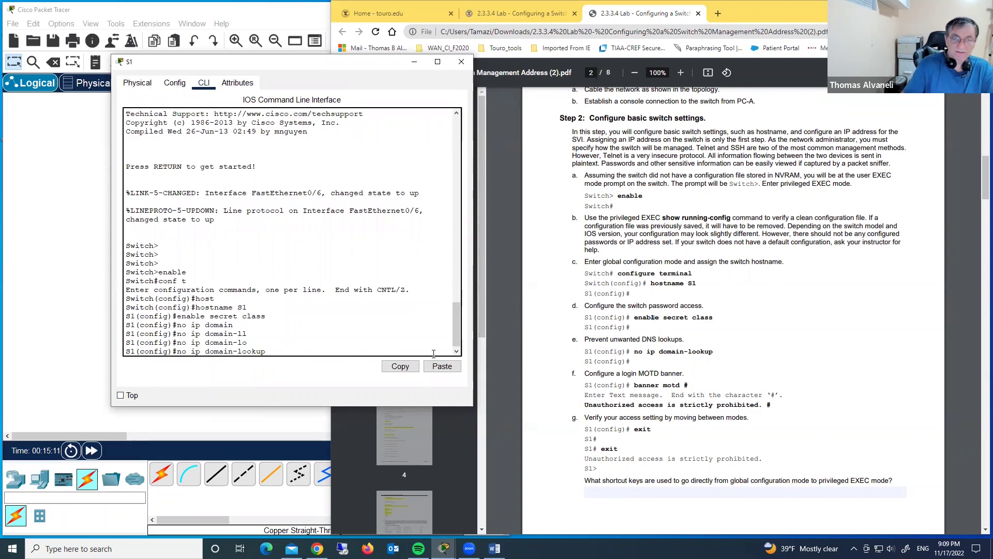
key(Return)
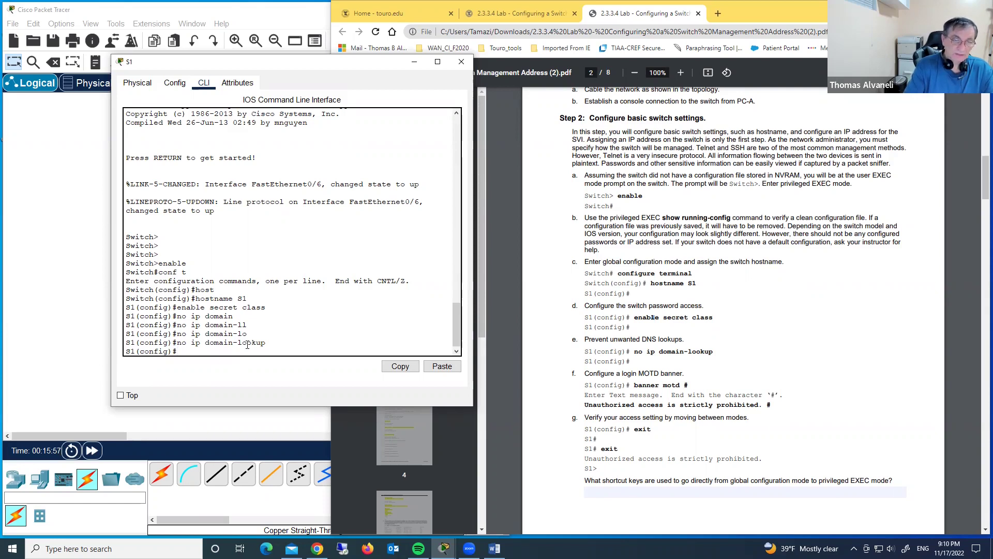
Set the MOTD banner 'Unauthorized access is strictly prohibited.' using # delimiters
text(bann)
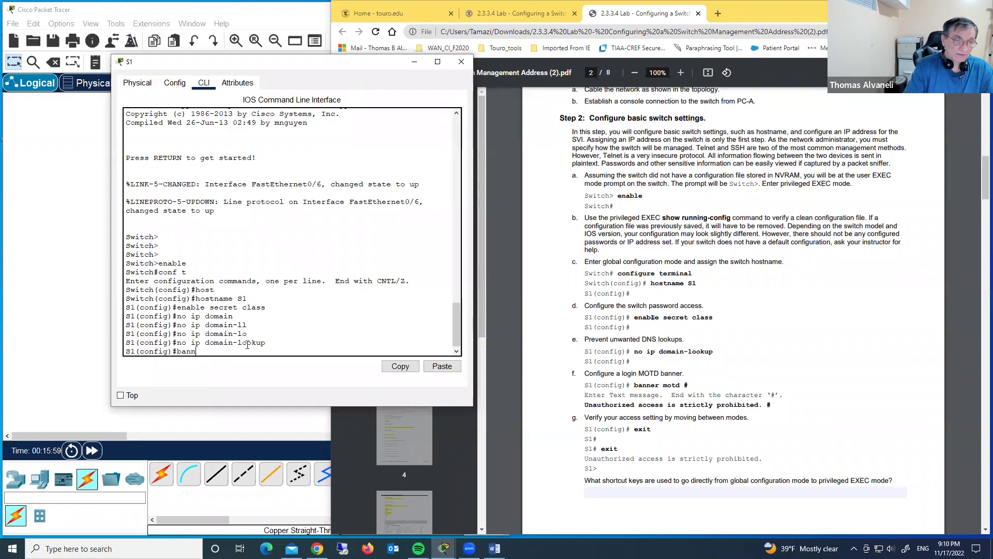
key(Tab)
text(o)
key(BackSpace)
text(mot)
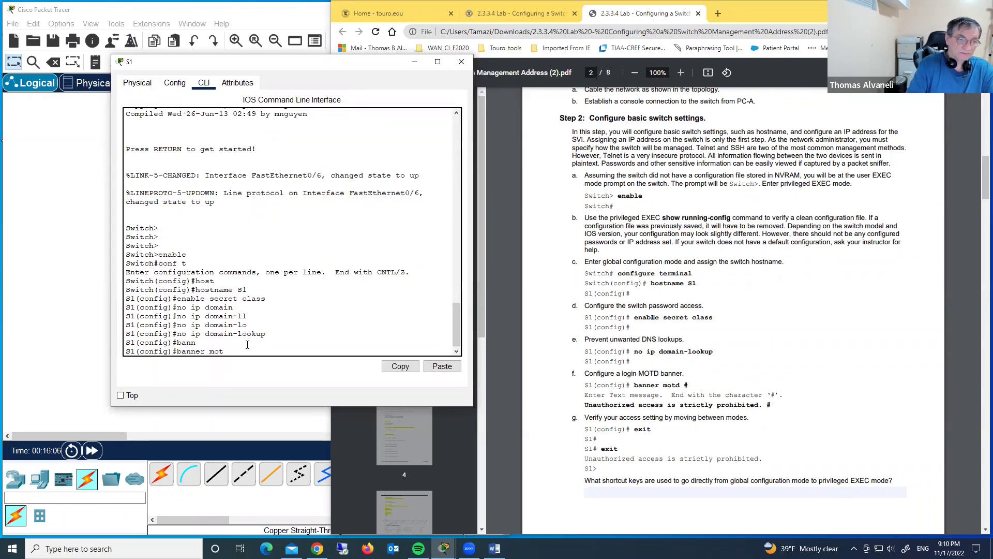
text(d)
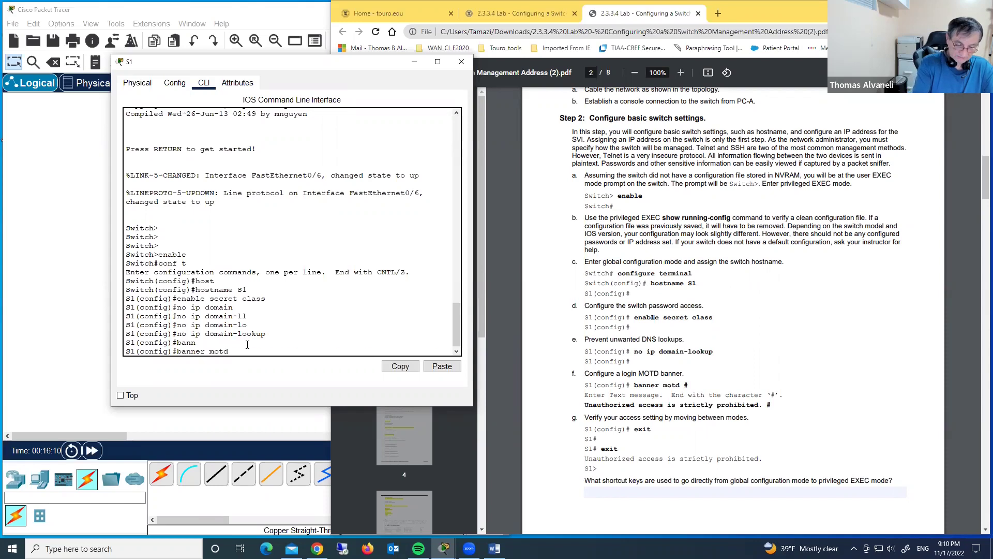
text(# Unauthorized access is strictly prohibited.#)
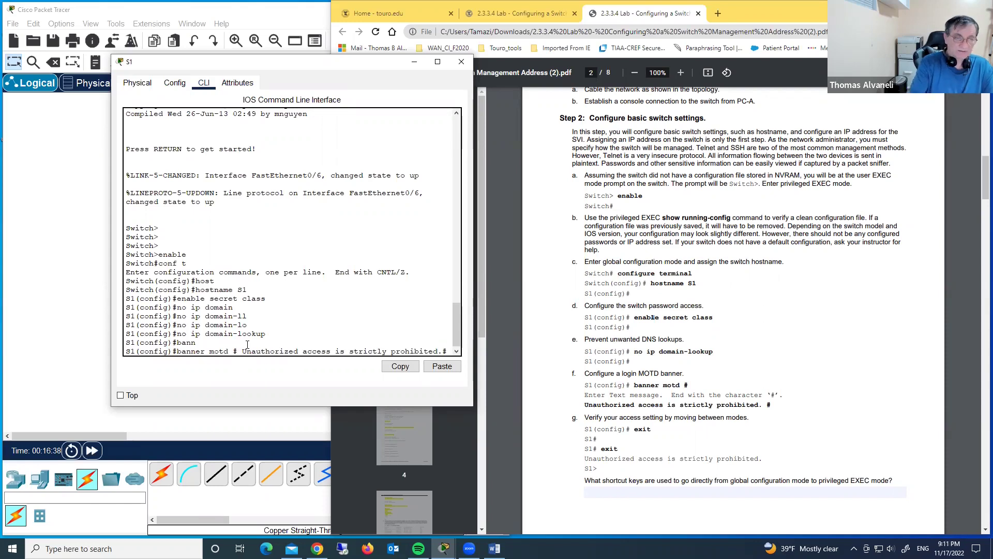
key(Return)
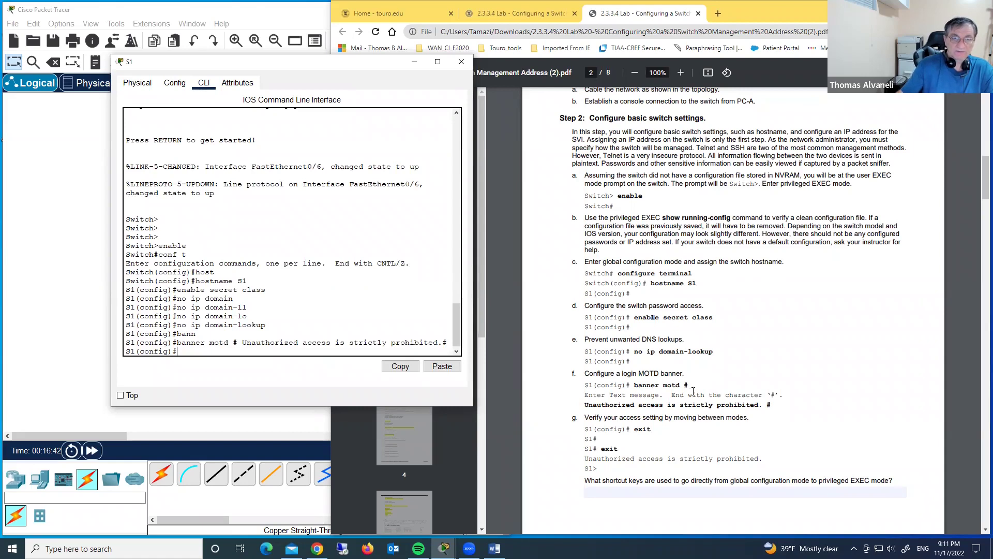
Exit to privileged EXEC mode and scroll the PDF to step h
scroll(694, 370, down, 2)
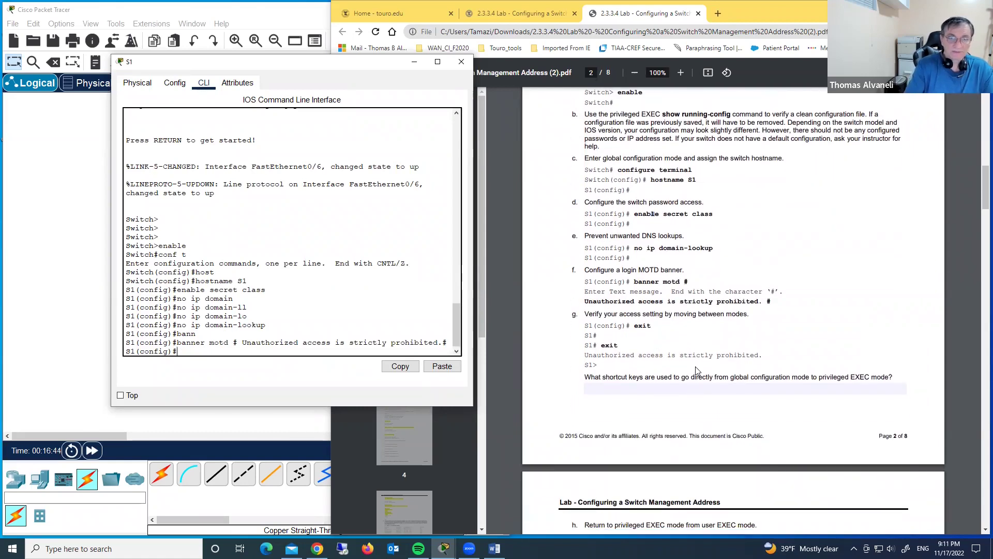
text(xit)
key(Return)
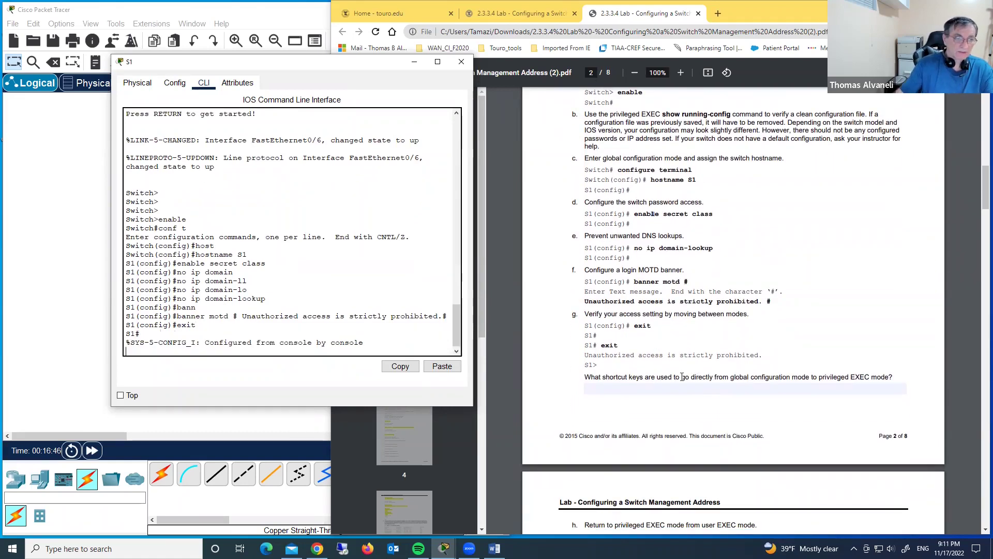
key(Return)
key(Return)
key(Return)
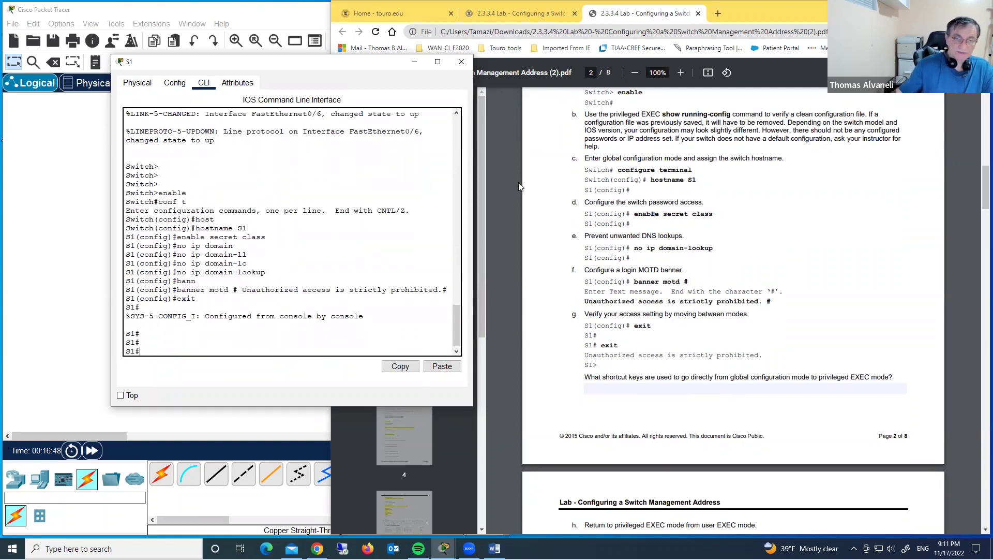
scroll(737, 314, down, 2)
scroll(738, 314, down, 2)
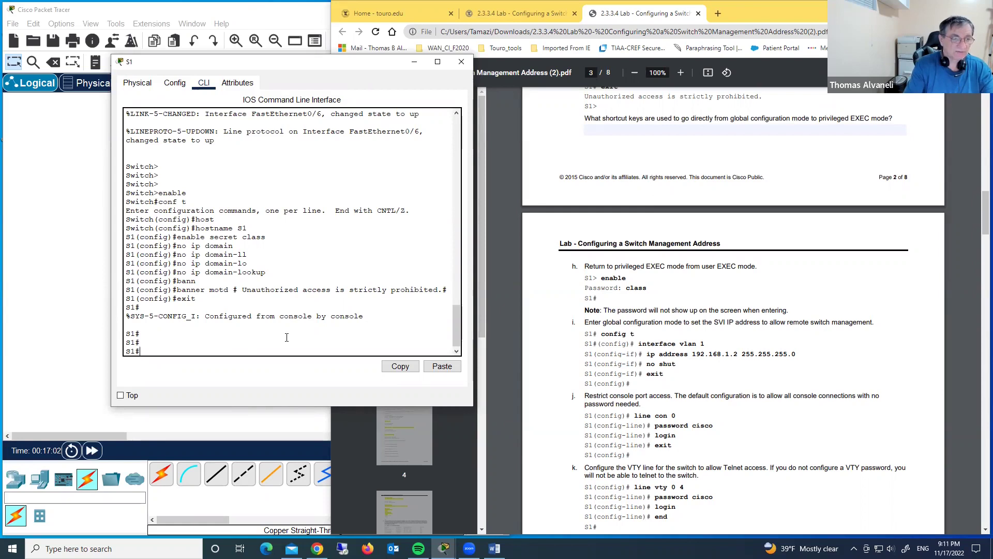
Address interface VLAN 1 as 192.168.1.2 255.255.255.0, bring it up with no shut, and exit
text(conf t)
key(Return)
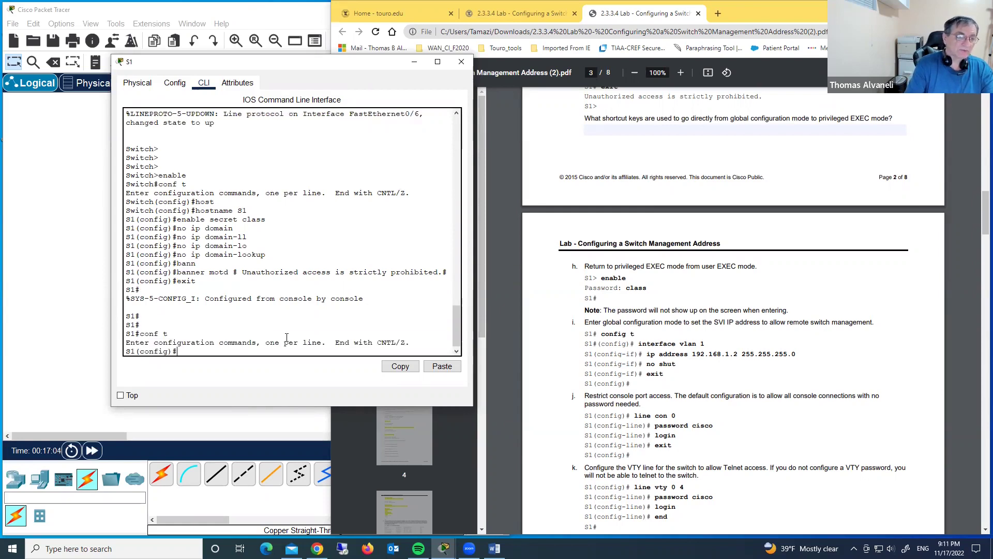
text(int )
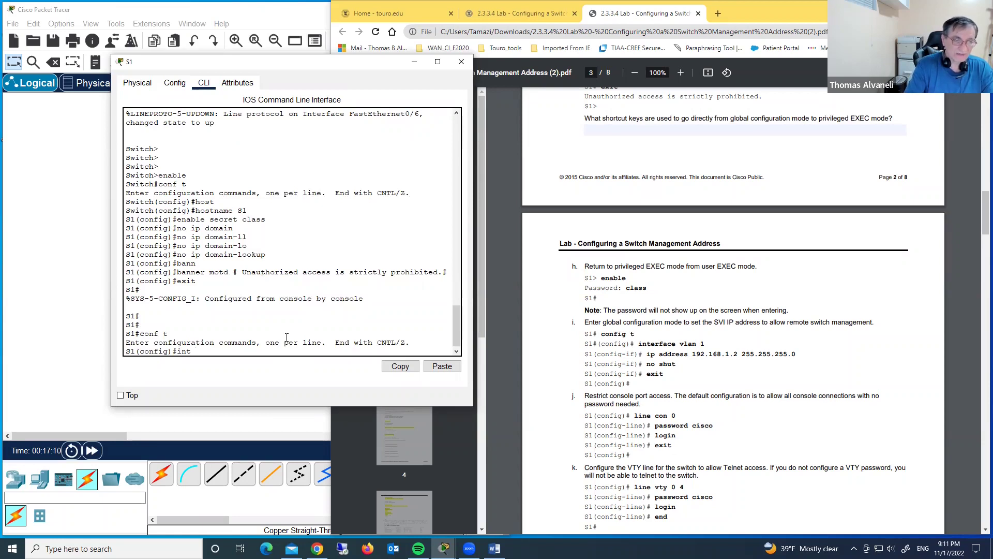
text(vlan)
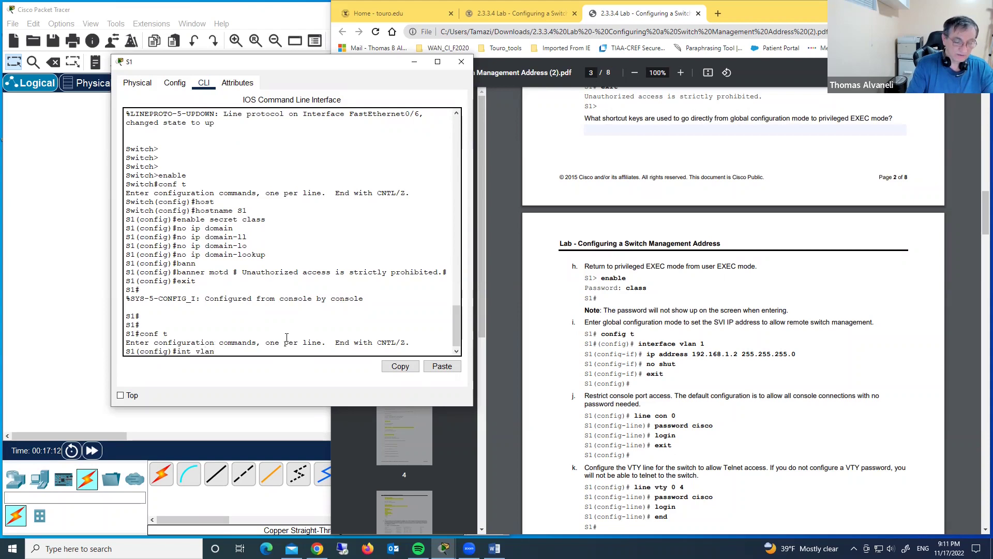
text(1)
key(Return)
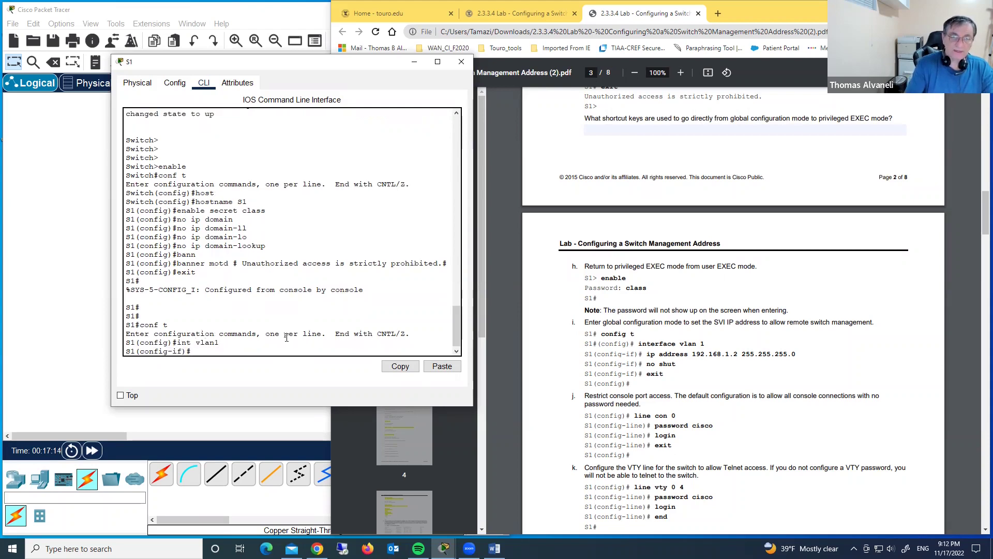
text(ip a)
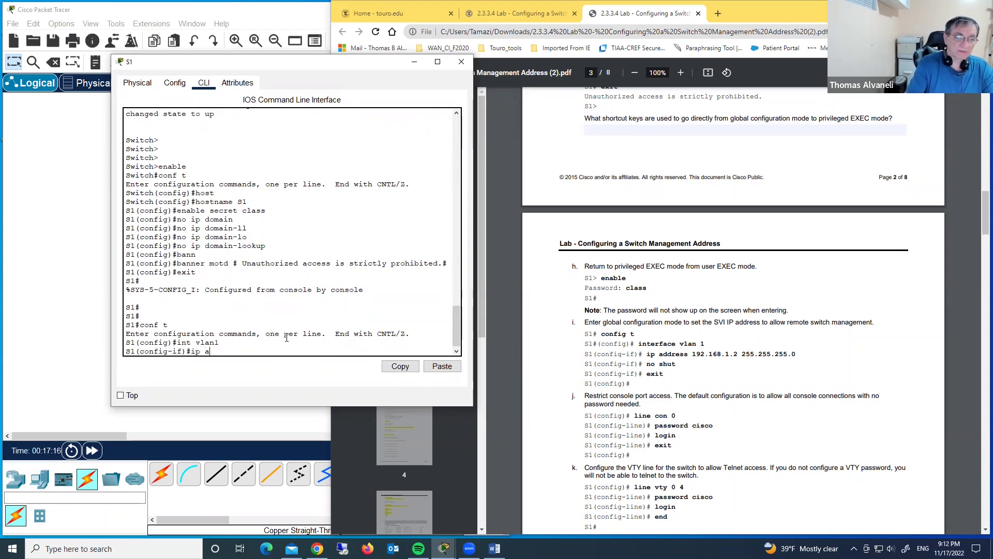
text(dd)
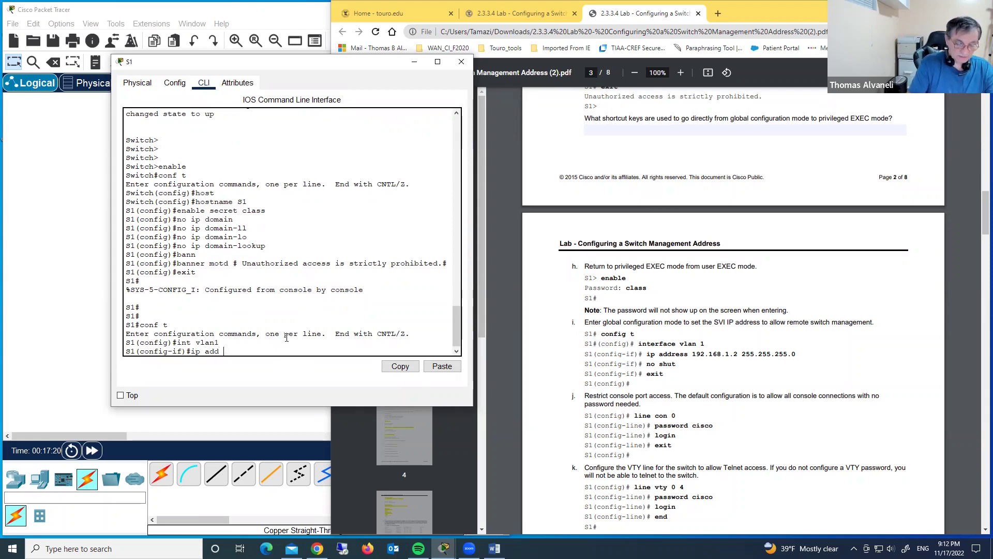
text( 192.16)
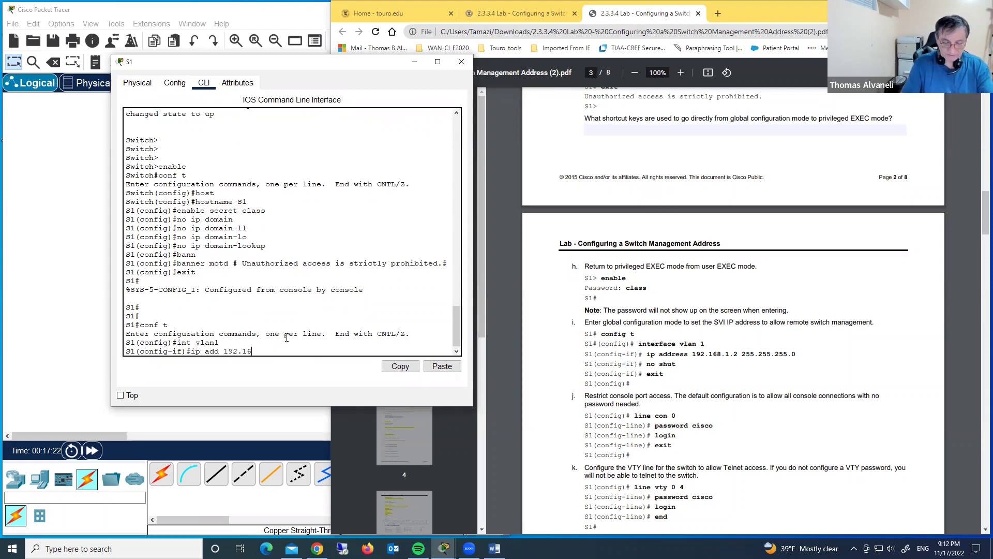
text(8.1.2 2)
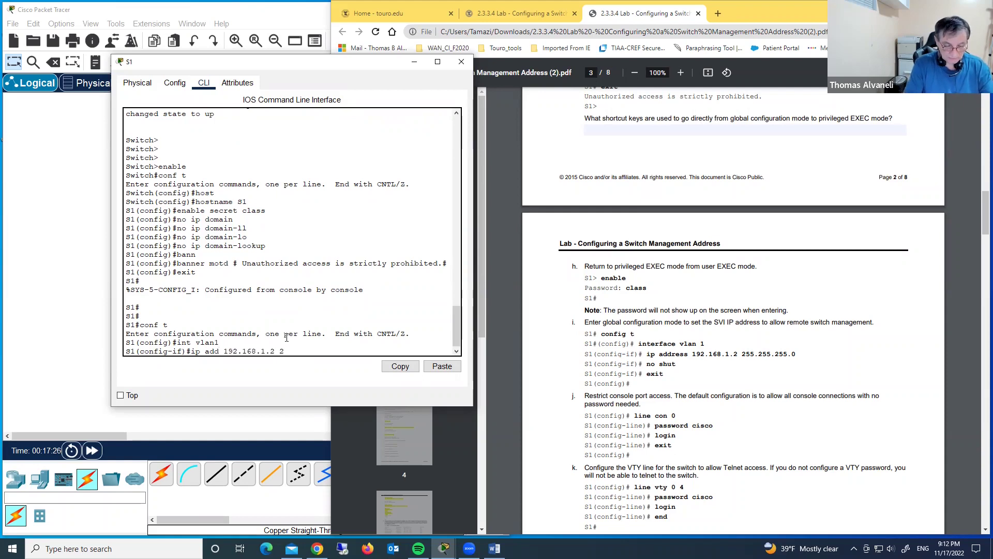
text(55.2)
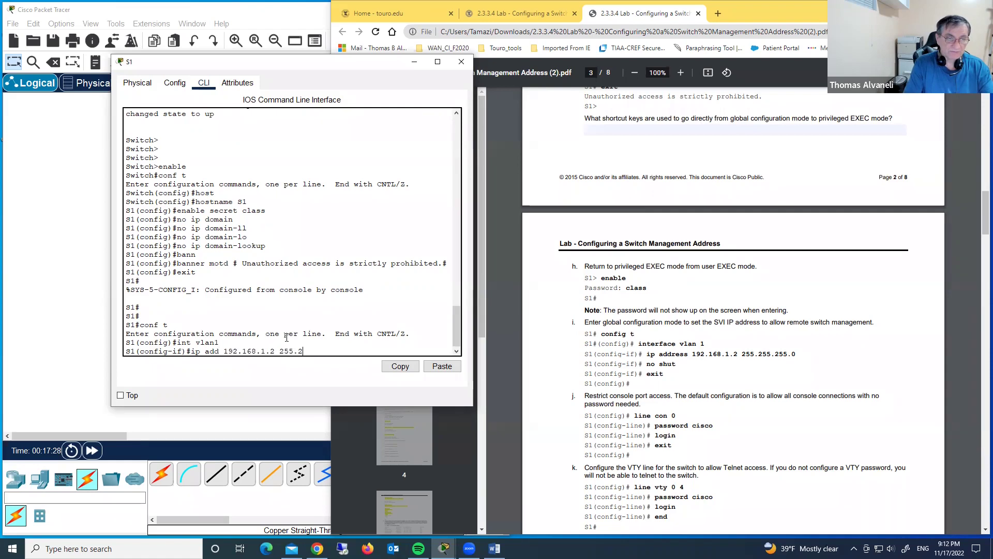
text(55.255.)
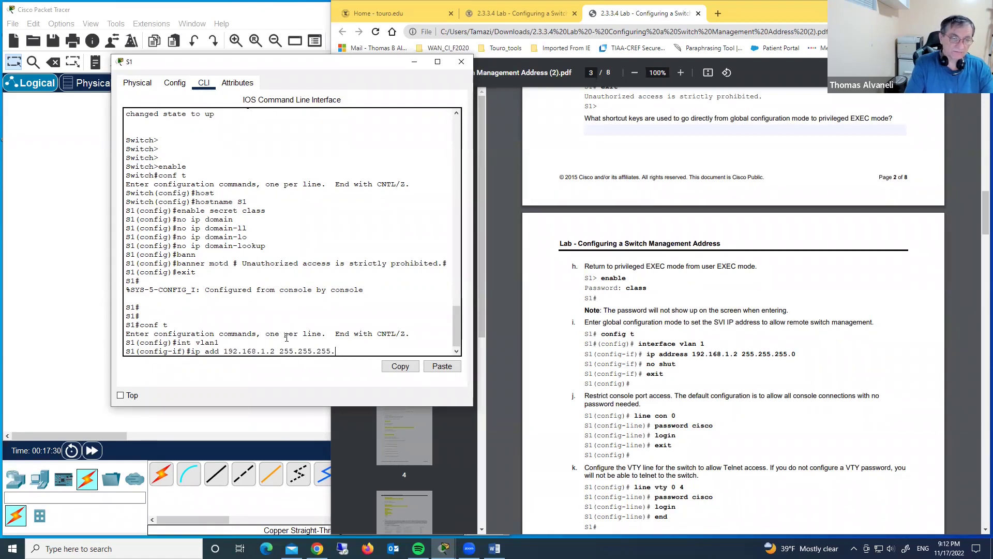
text(0)
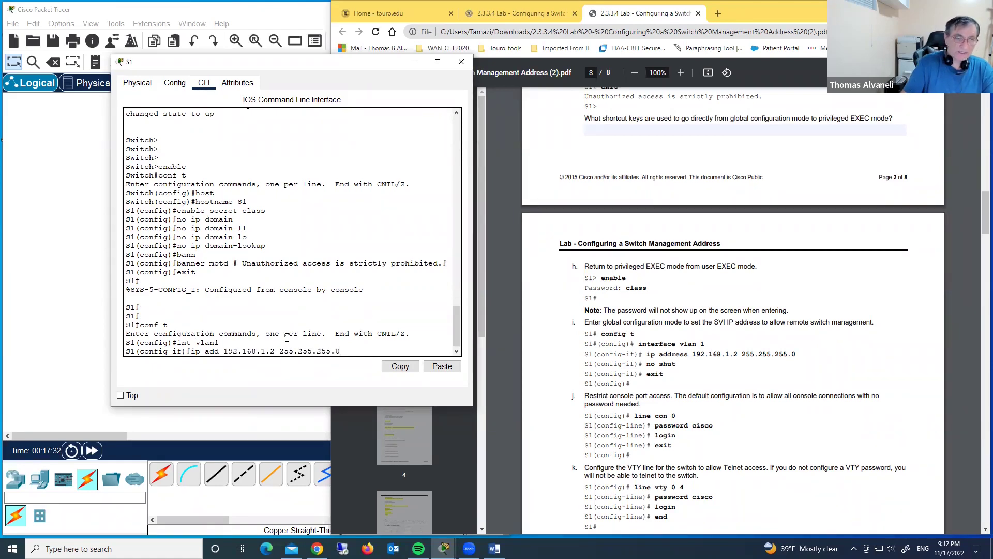
key(Return)
text(no )
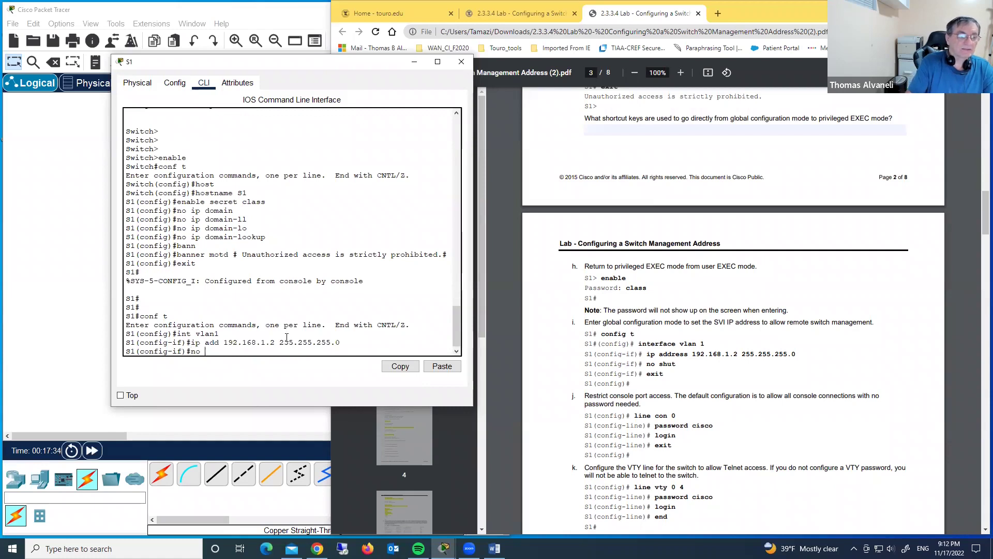
text(shut)
key(Return)
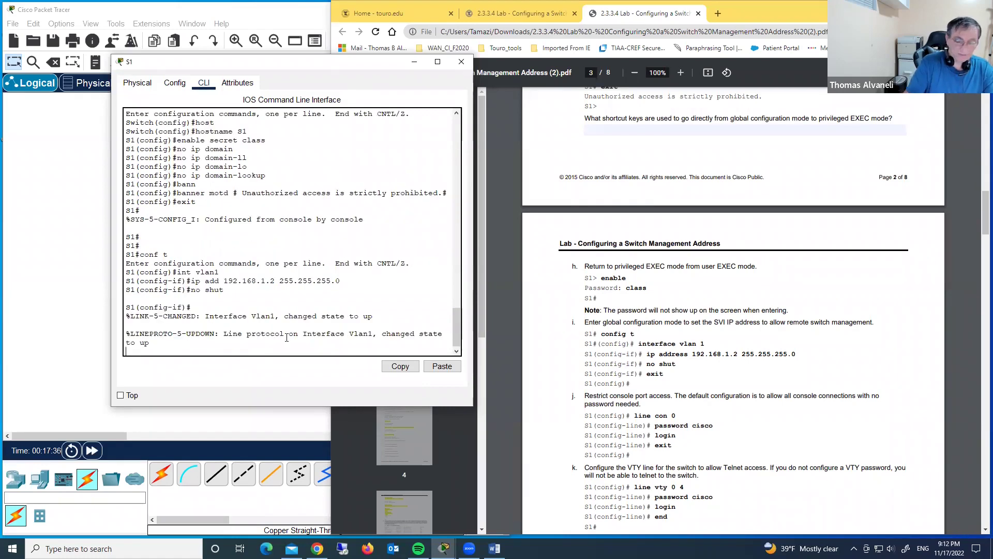
key(Return)
key(Return)
key(Return)
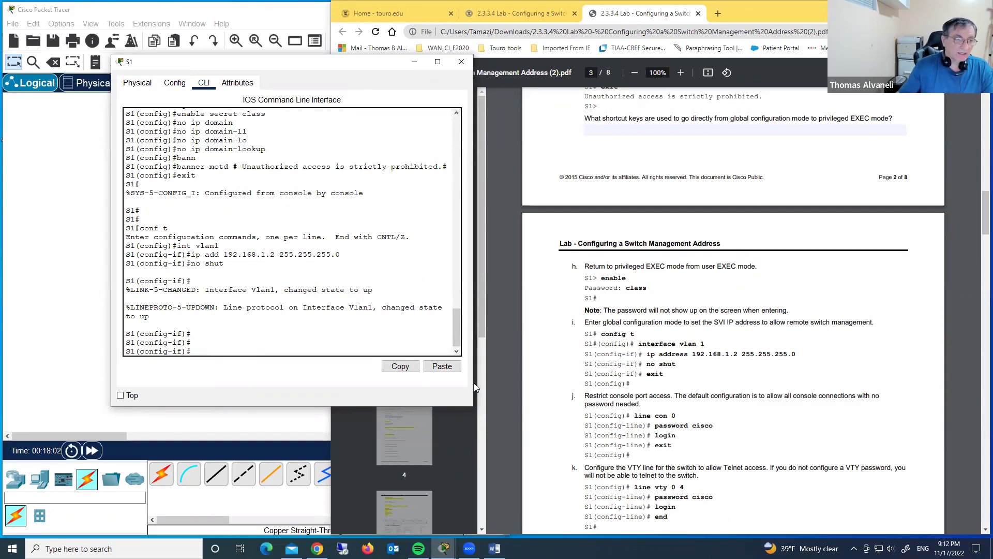
text(e)
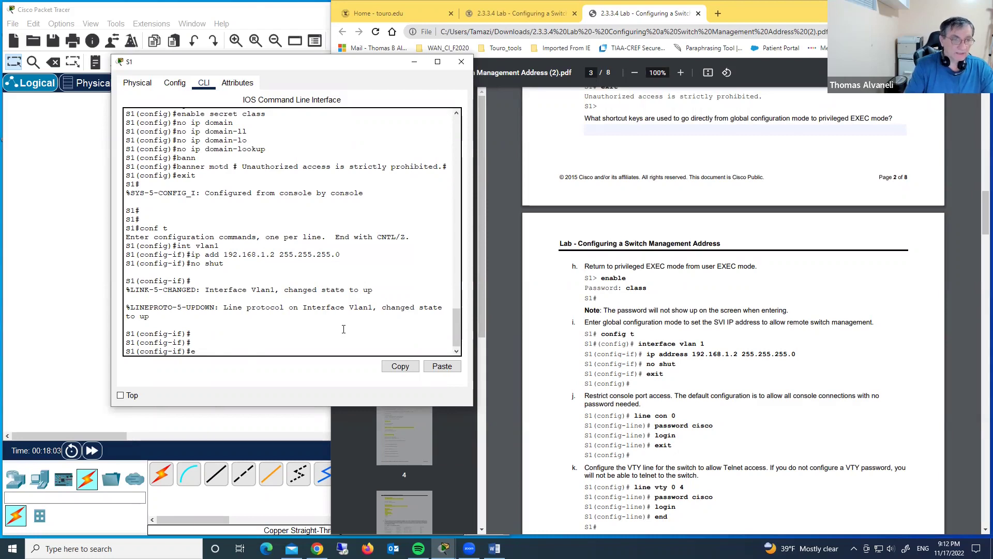
text(xit)
key(Return)
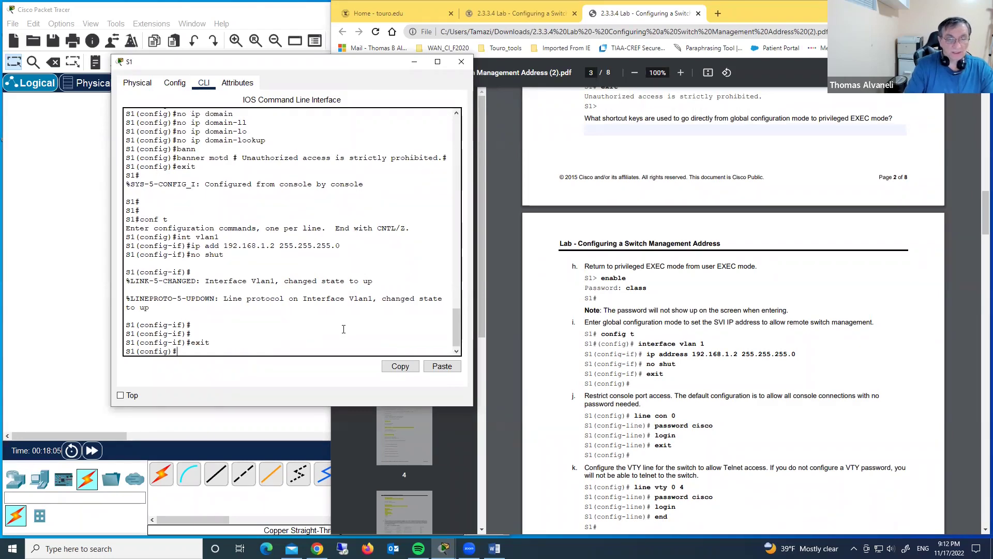
Give line console 0 the lab console password and require login
scroll(680, 321, down, 2)
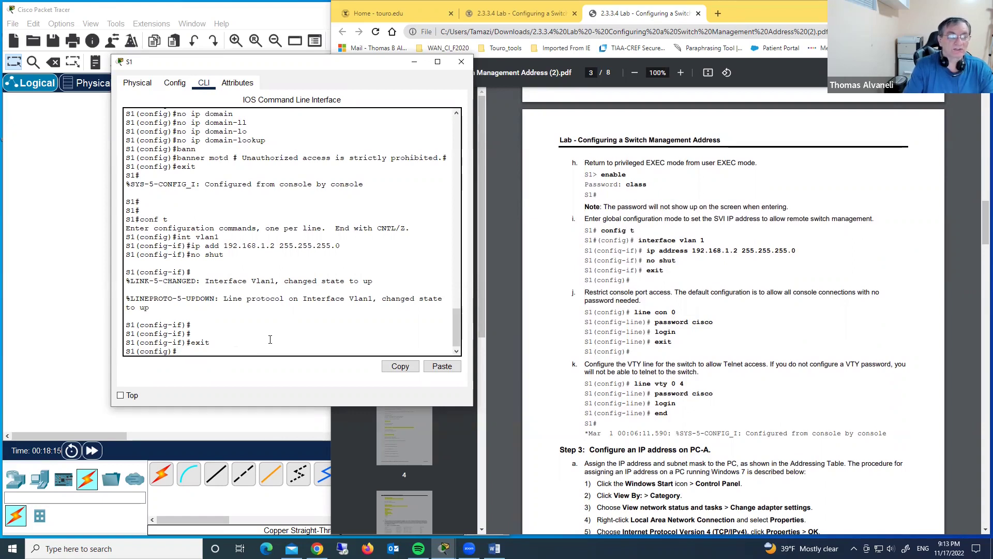
text(lin)
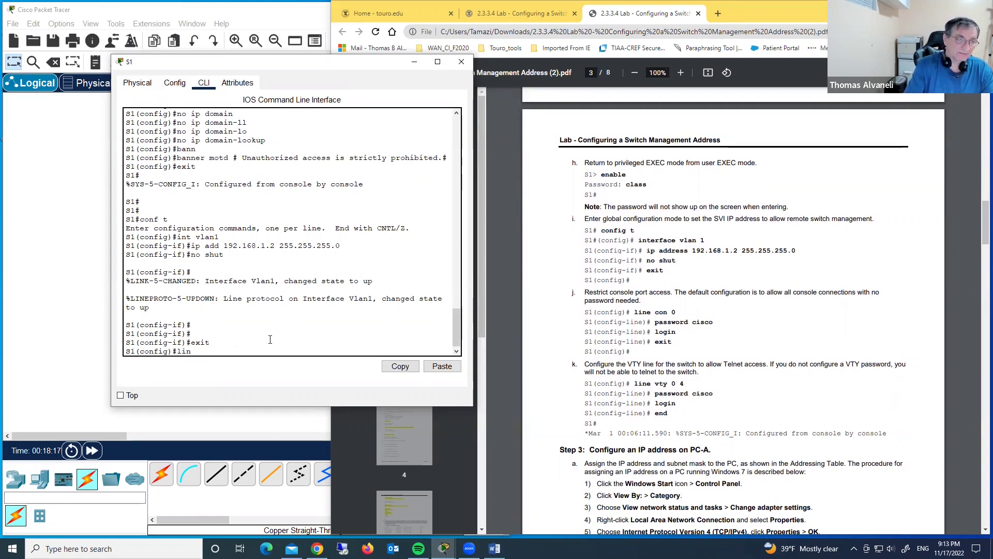
text(e conso)
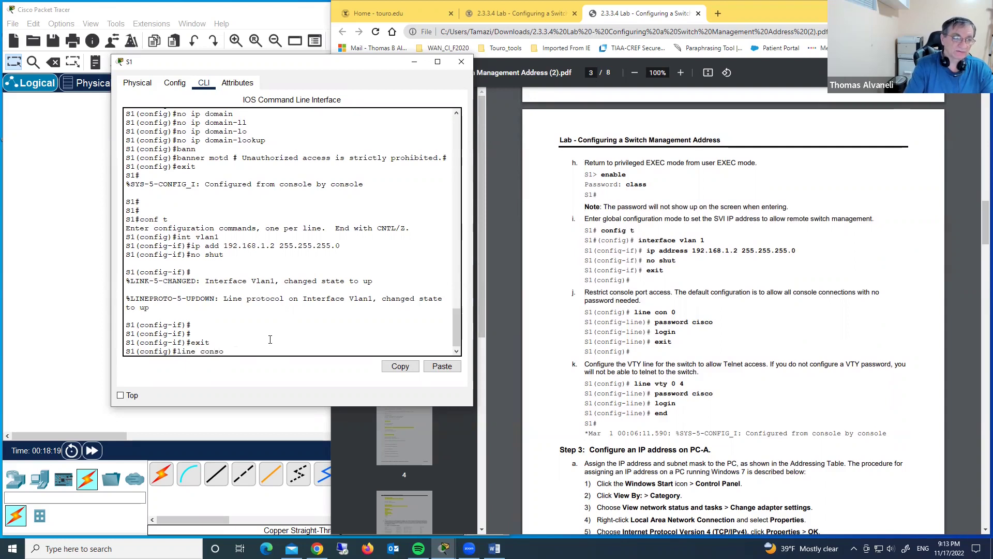
text(le 0)
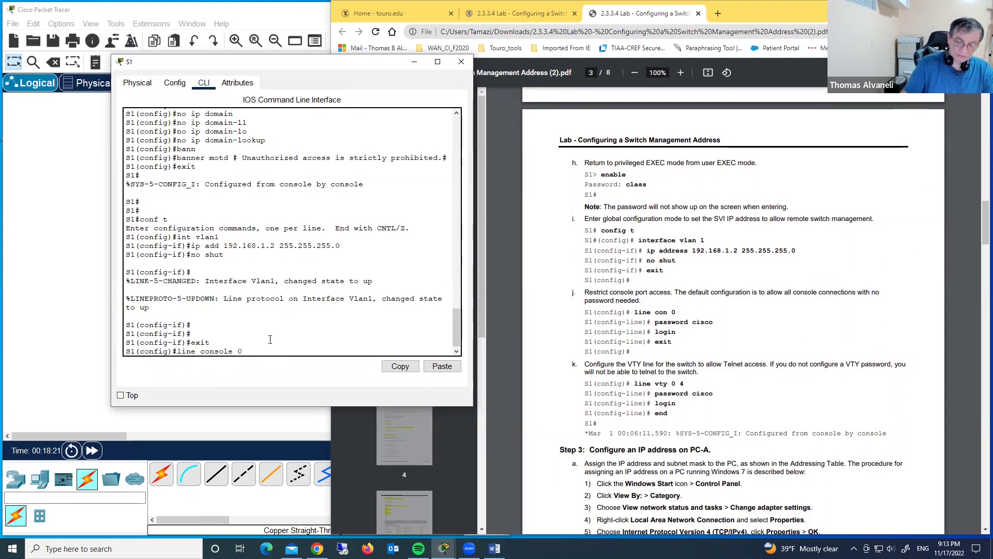
key(Return)
text(pass)
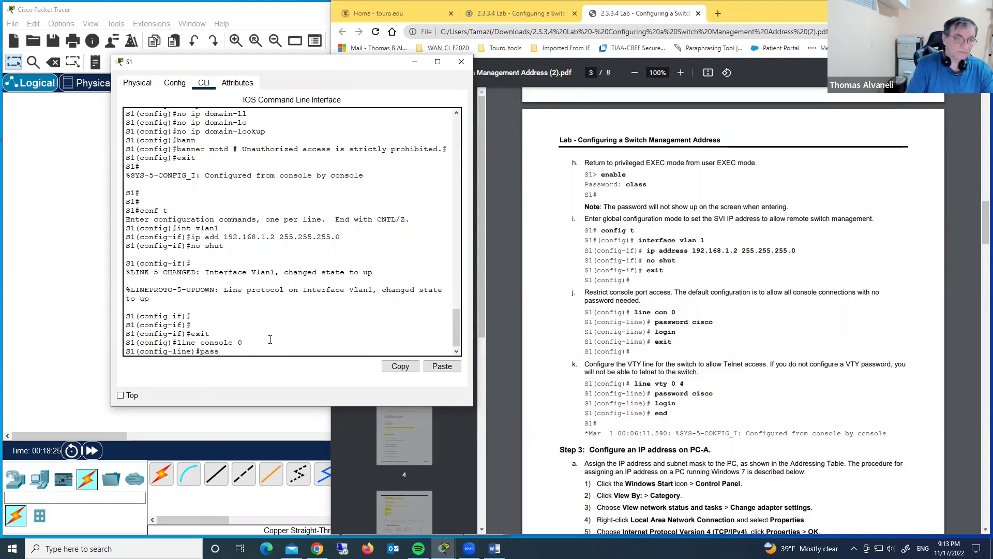
key(Tab)
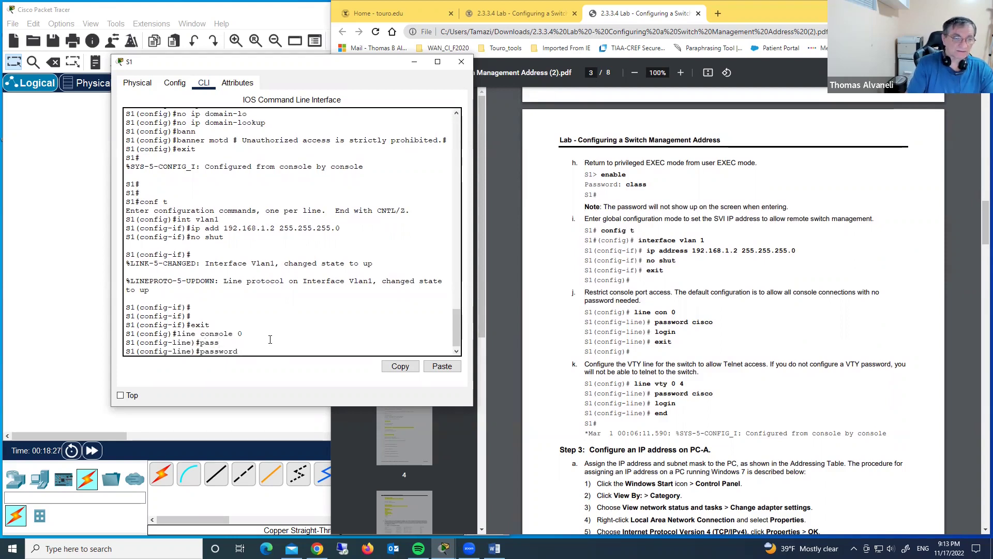
text(cisco)
key(Return)
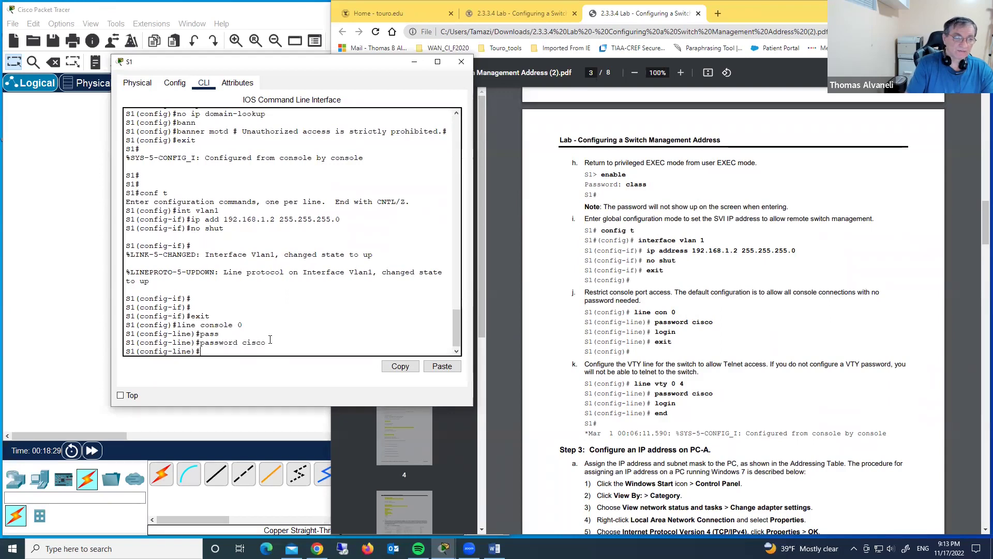
text(login)
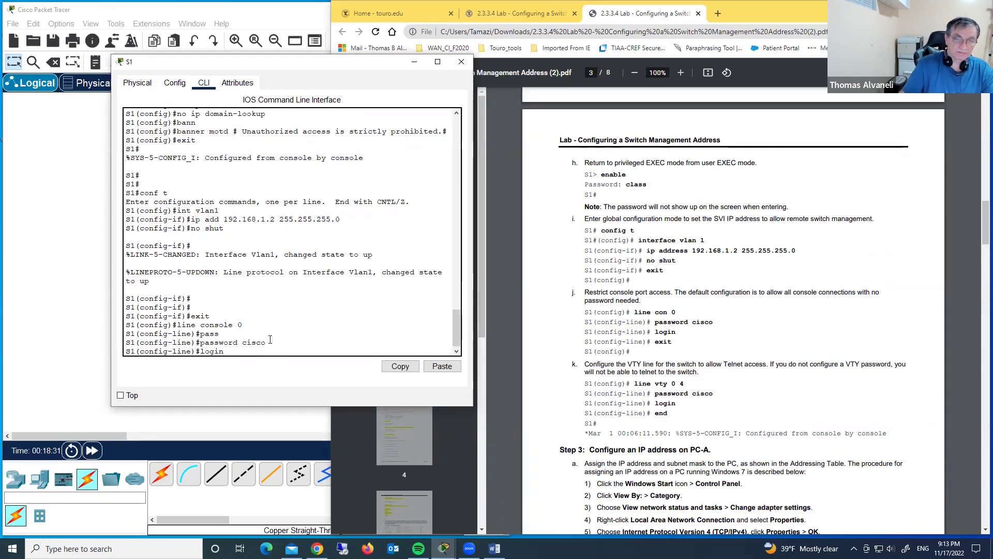
key(Return)
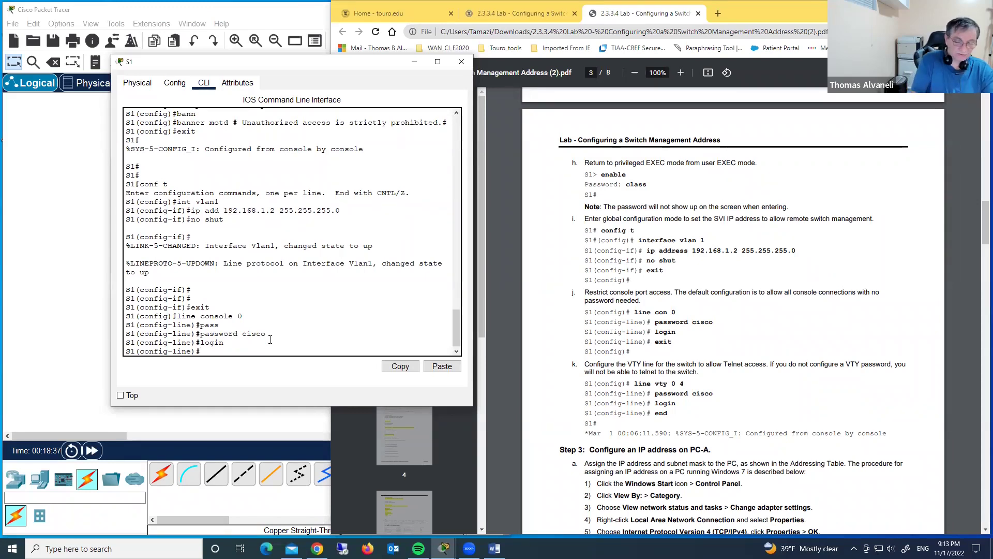
Run do show run and page through it to check the line con 0 section
text(do sh)
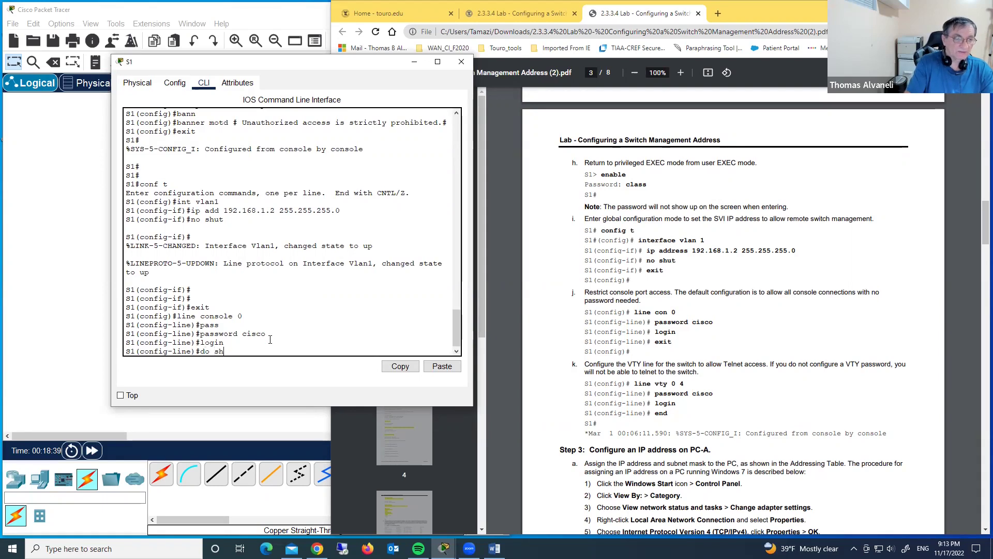
text(ow run)
key(Return)
key(space)
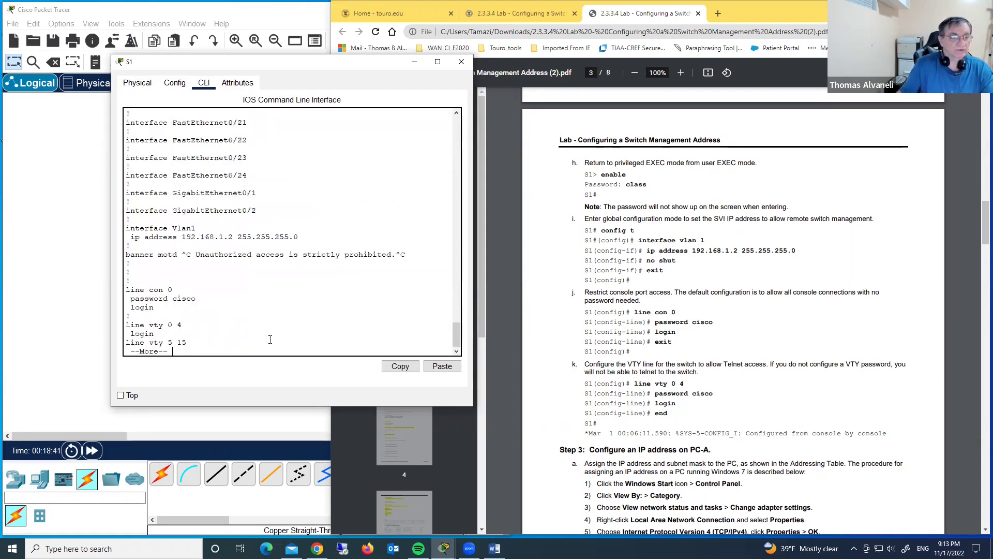
key(space)
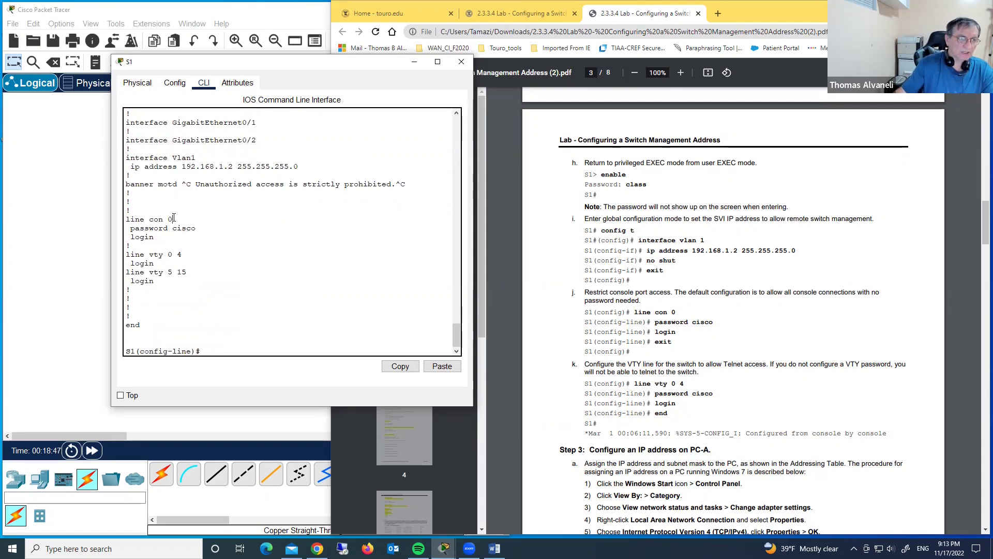
drag(197, 228, 133, 229)
click(197, 229)
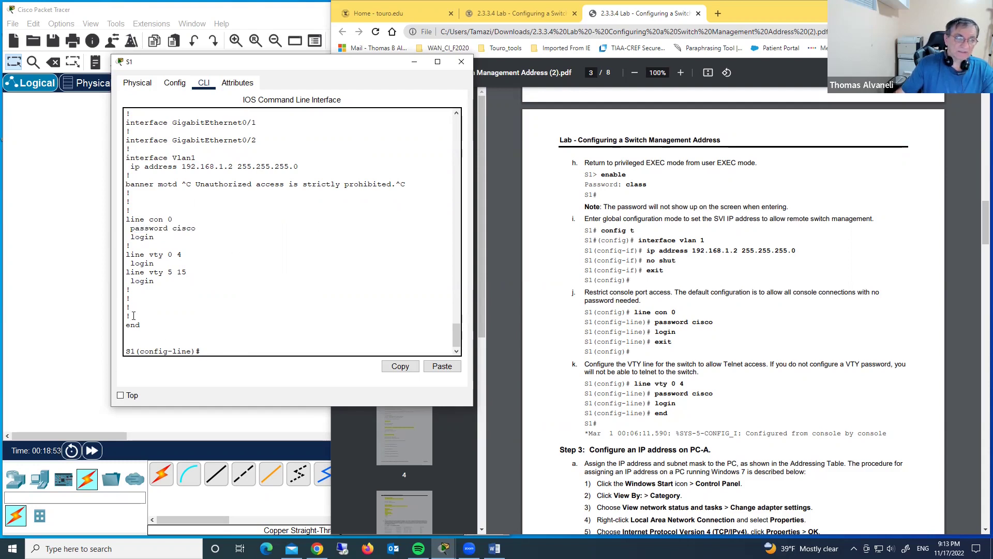
click(397, 350)
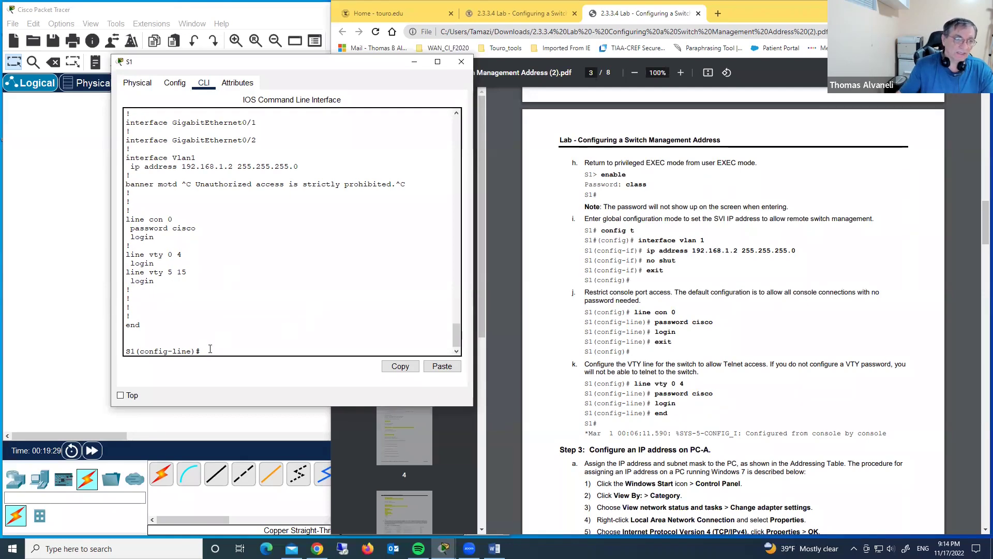
Protect line vty 0 15 with the lab VTY password and require login
text(l)
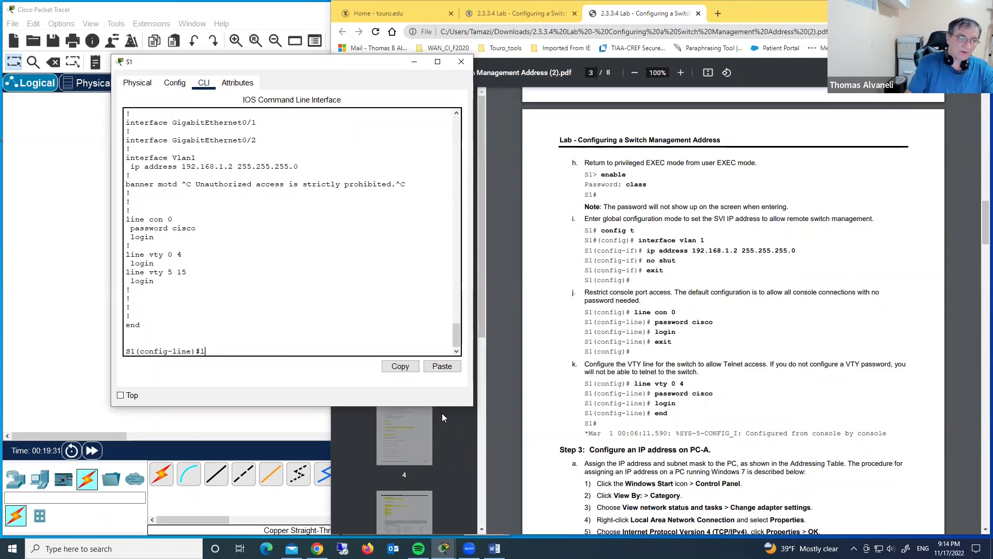
text(ine v)
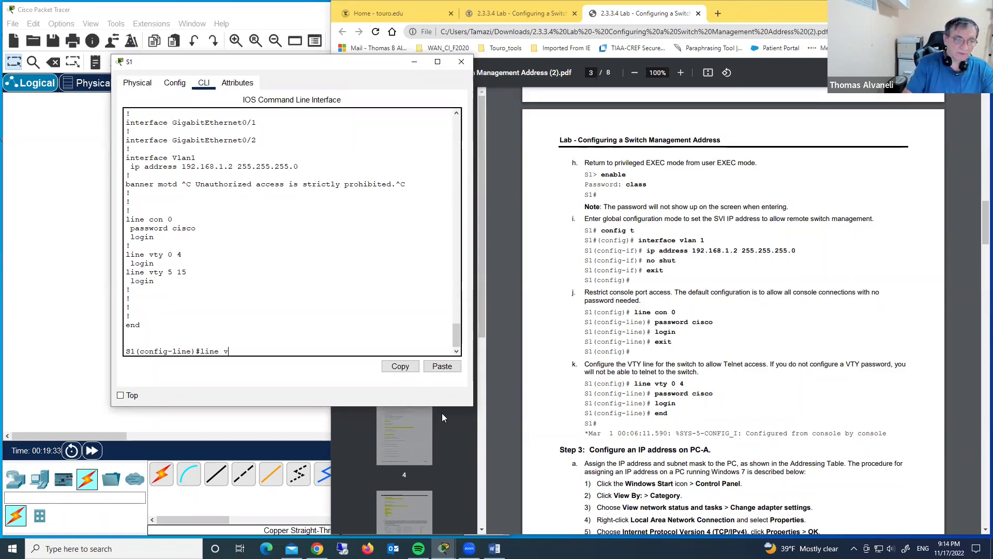
text(ty)
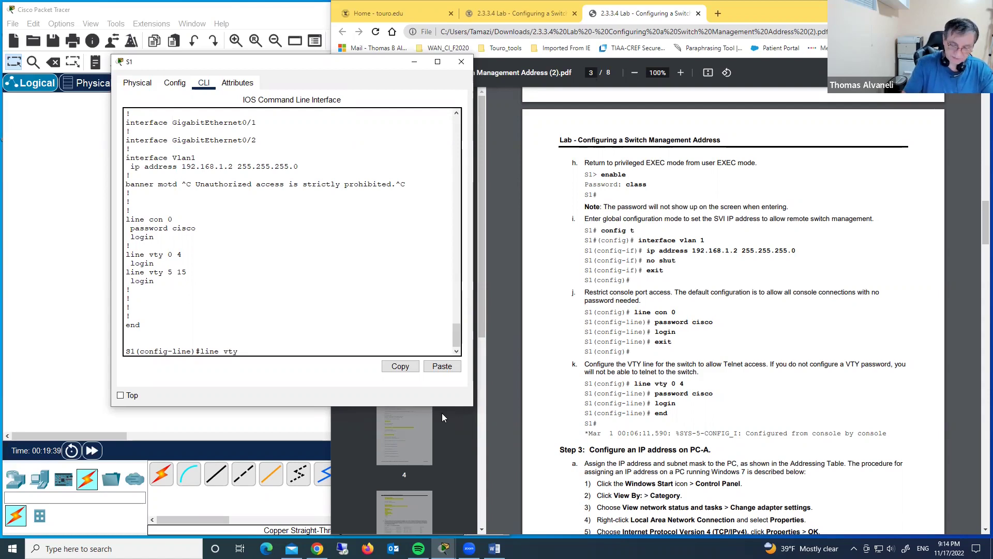
text( 0)
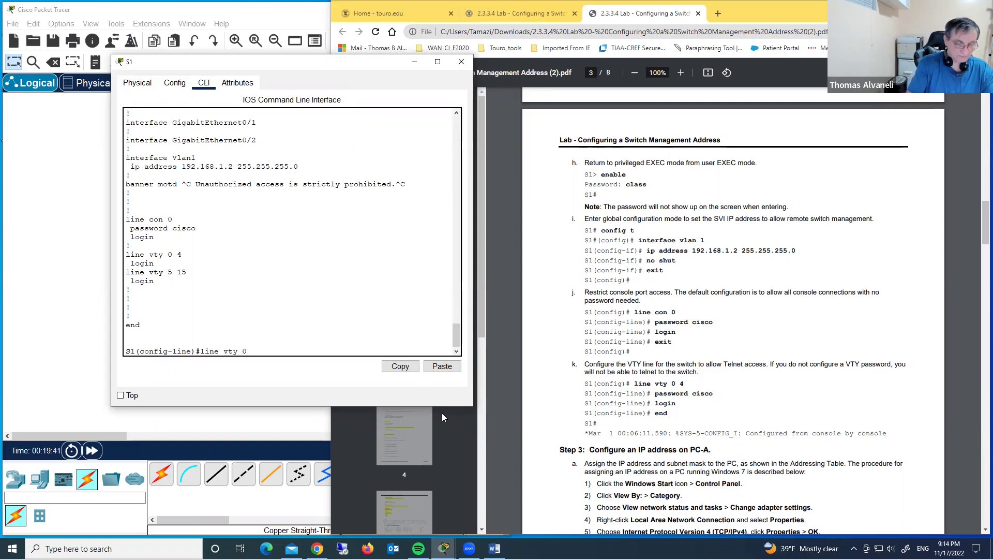
text( 15)
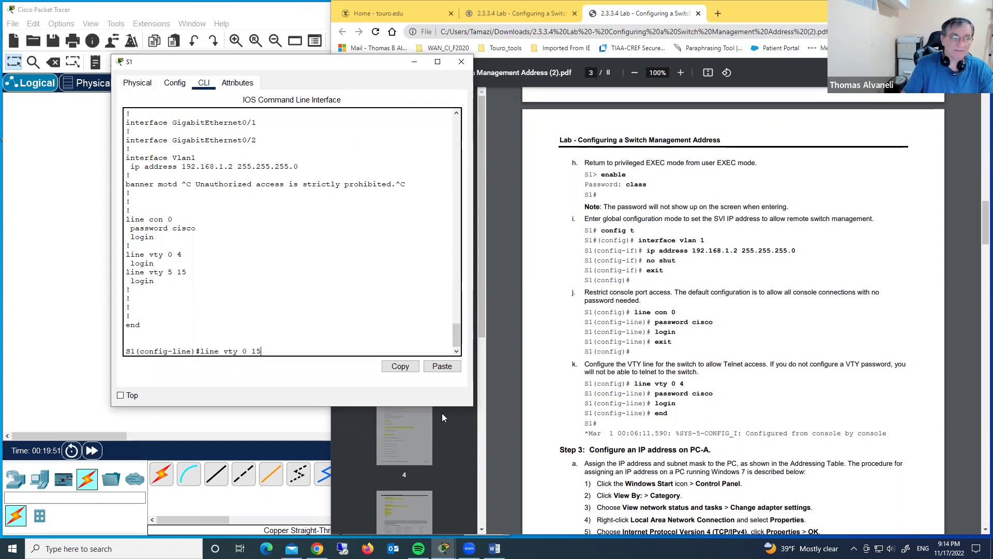
key(Return)
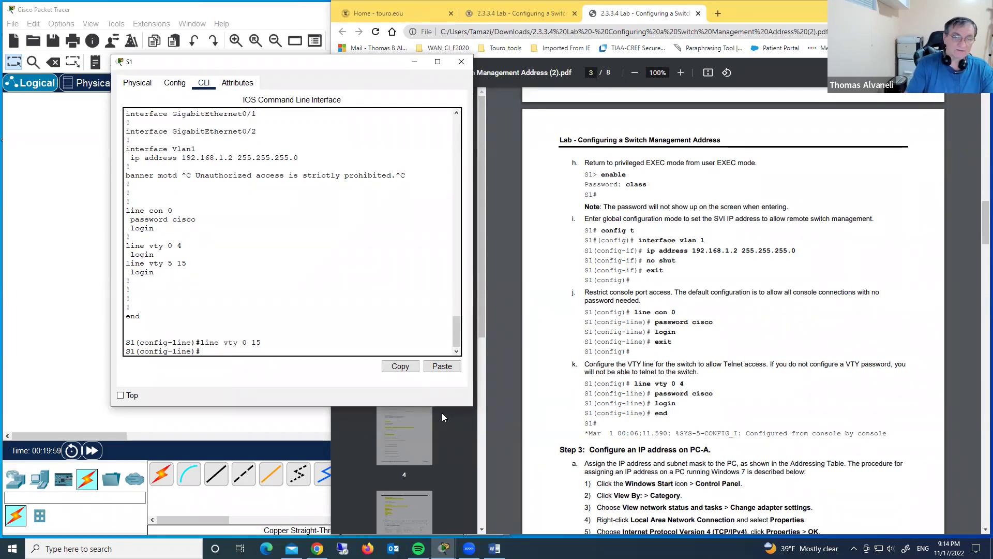
text(pass)
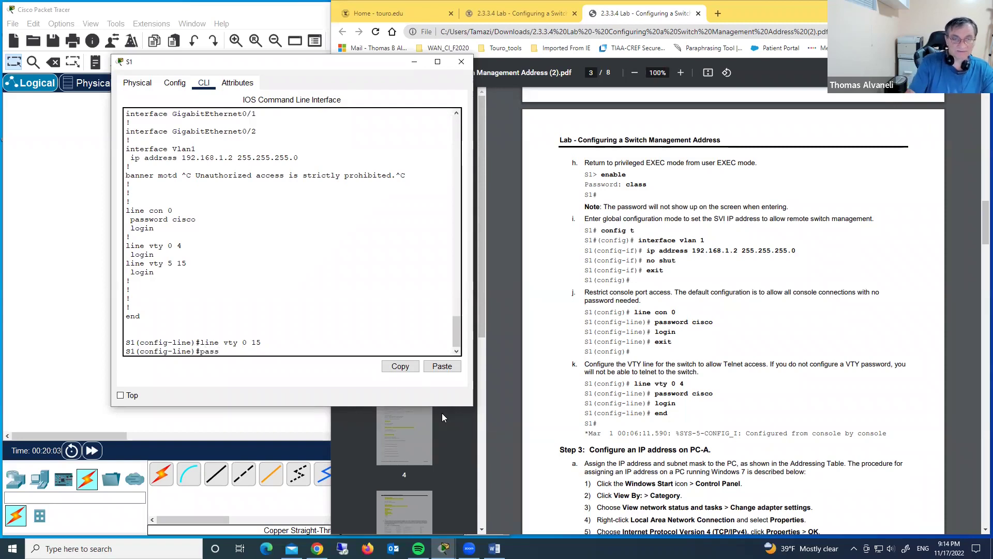
text( cisco)
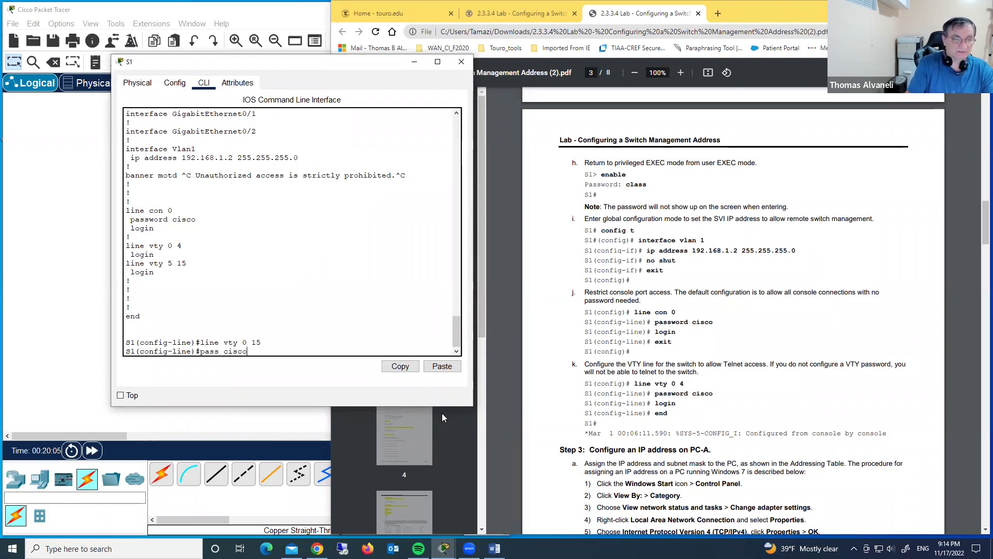
key(Return)
text(login)
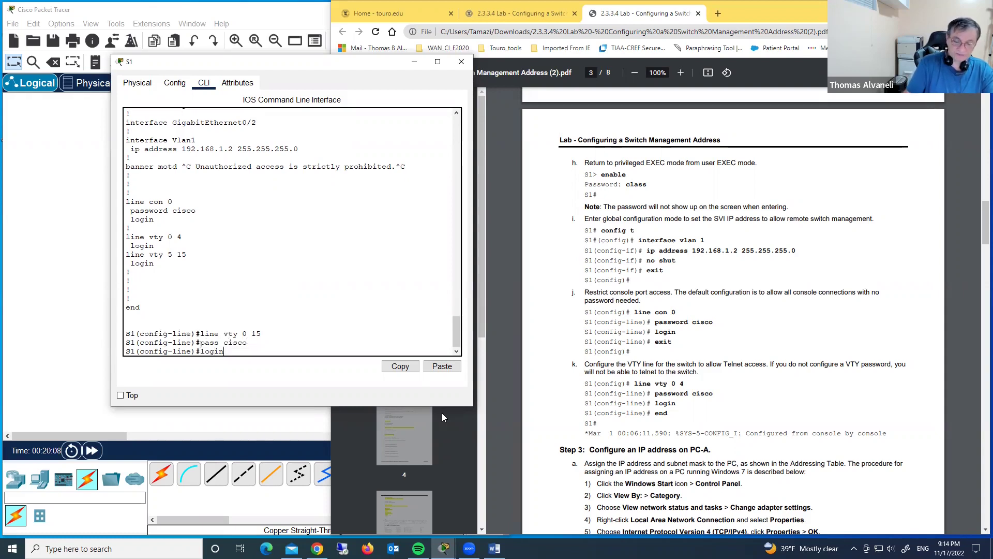
key(Return)
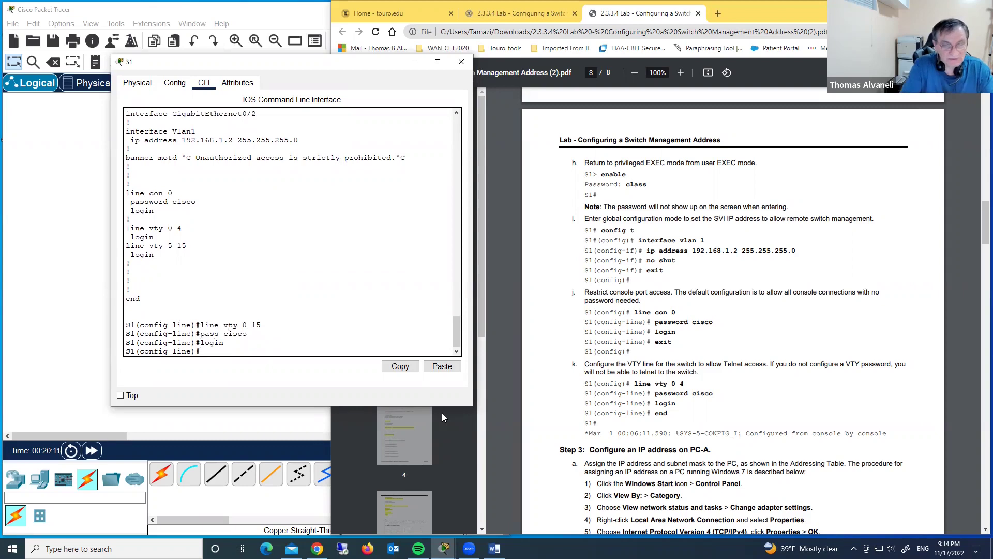
Scroll down through the output in S1's CLI window
click(306, 286)
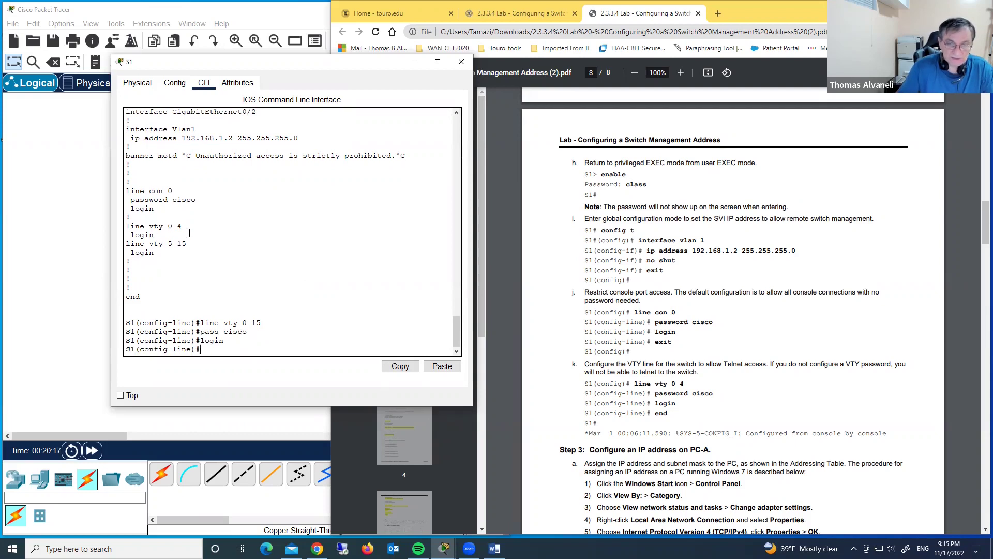
scroll(710, 384, down, 7)
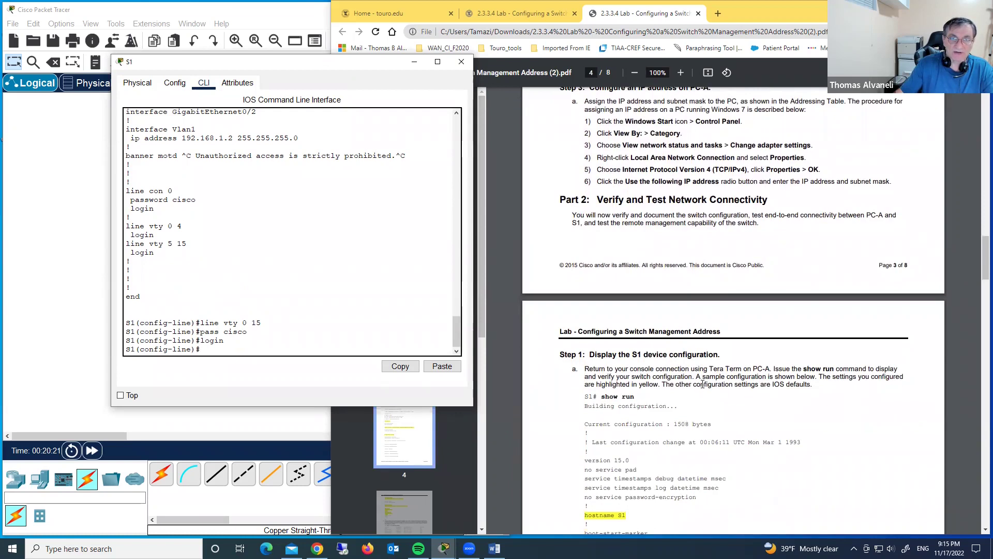
scroll(697, 388, down, 17)
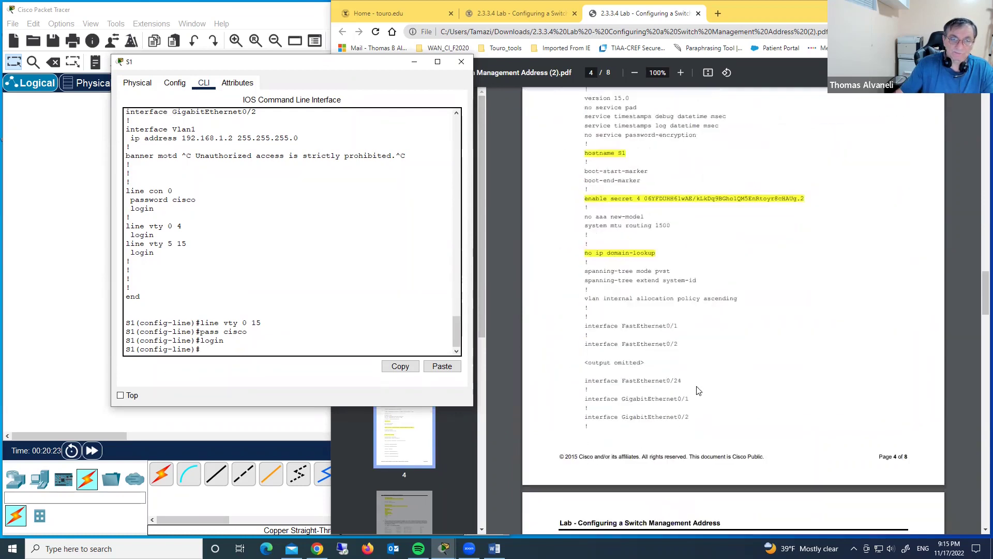
scroll(697, 392, down, 15)
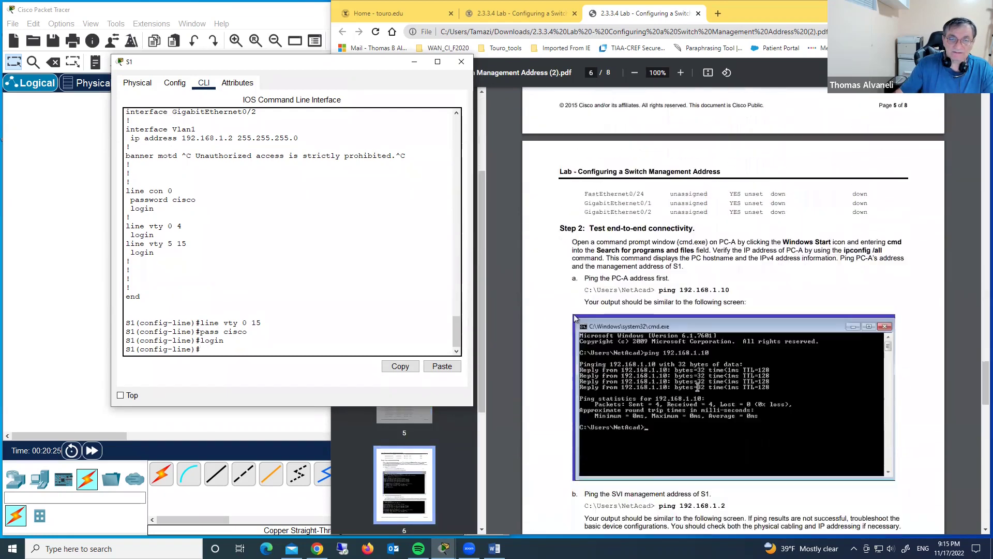
scroll(697, 388, down, 3)
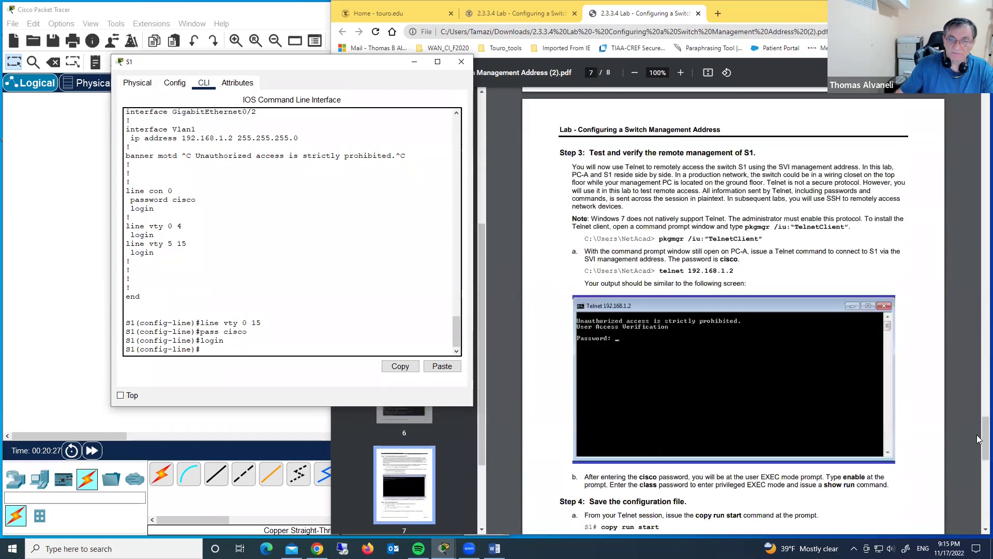
Place the lab PDF beside Packet Tracer, with the S1 and PC-A topology in front
click(981, 442)
drag(980, 442, 982, 140)
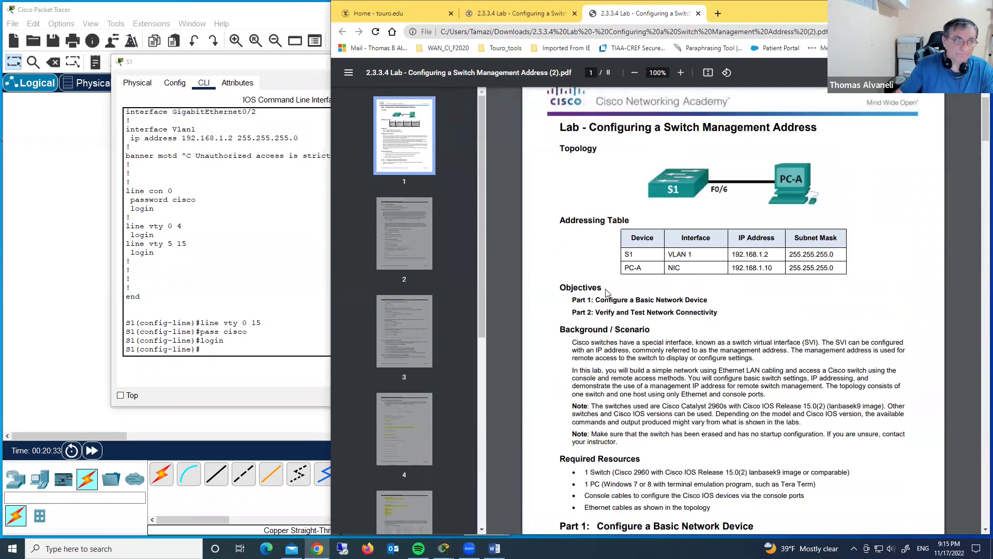
click(46, 216)
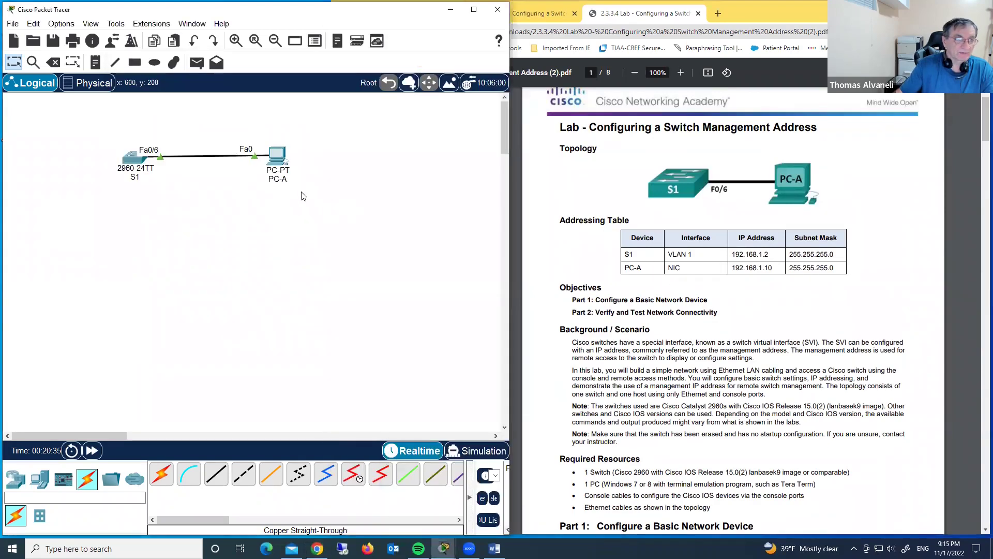
In PC-A's IP Configuration, enter IPv4 address 192.168.1.10 with subnet mask 255.255.255.0
click(282, 160)
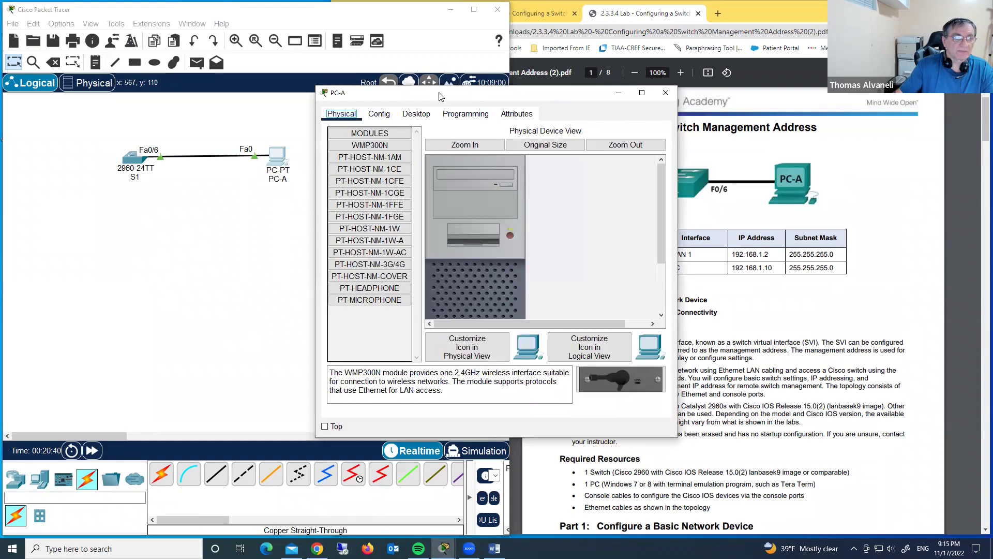
drag(440, 94, 234, 75)
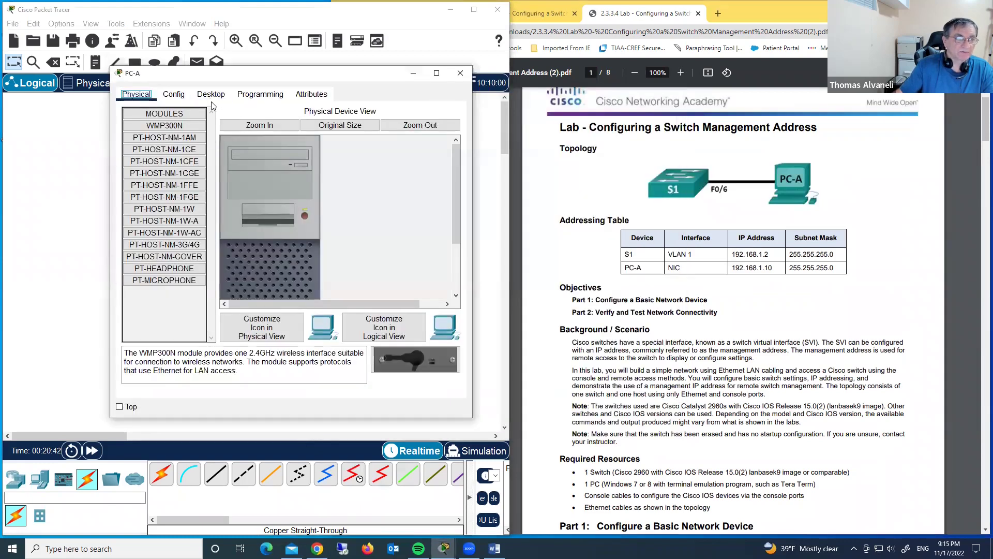
click(211, 95)
click(162, 136)
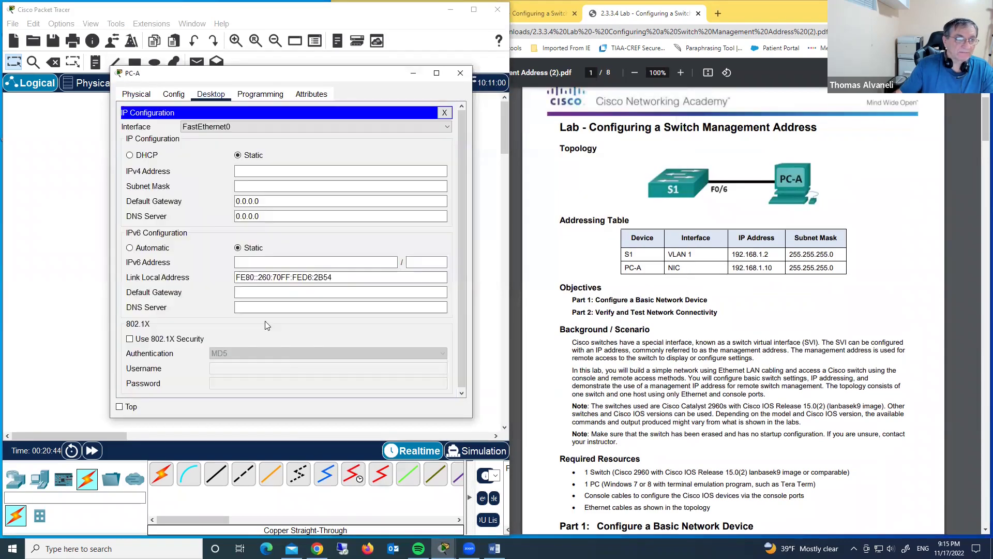
click(268, 175)
text(192)
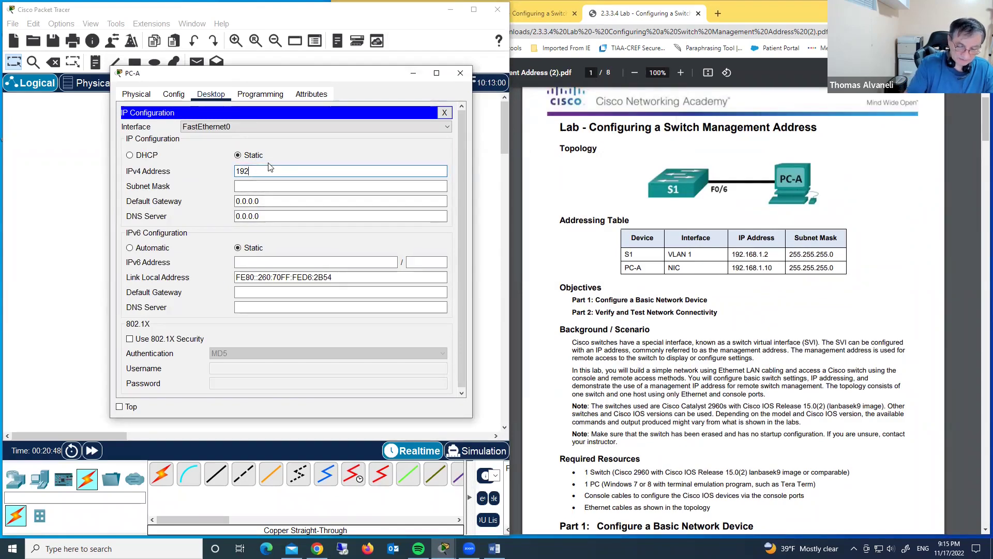
text(.168.)
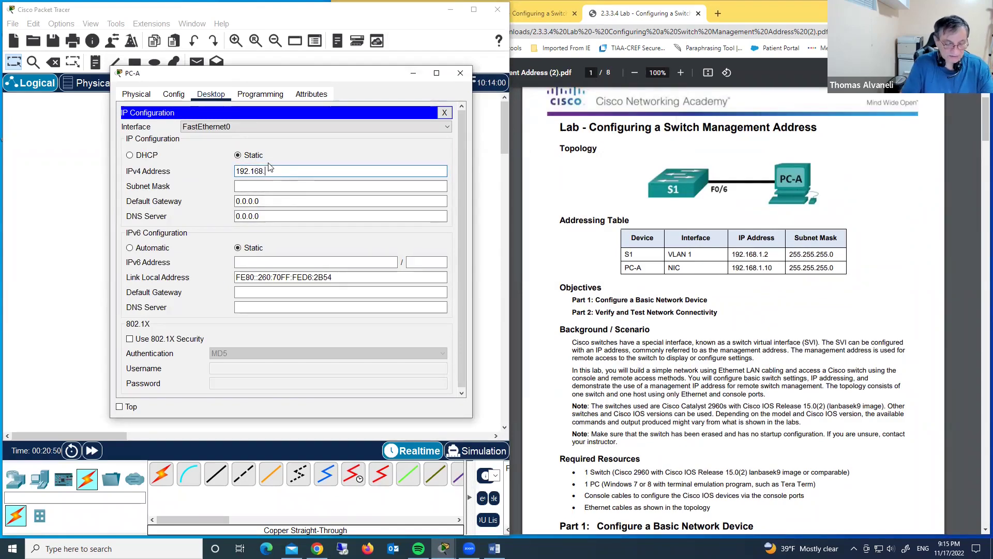
text(1.10)
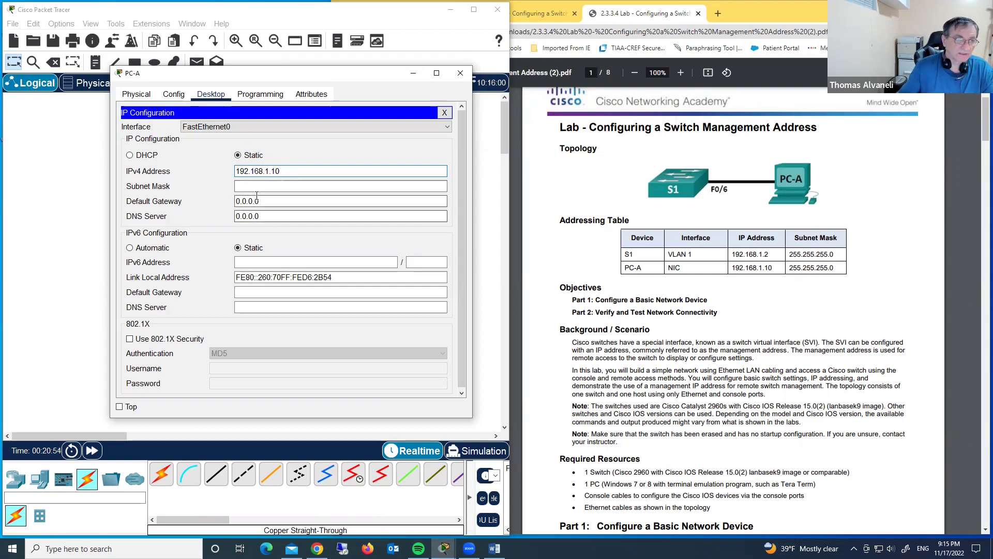
click(282, 186)
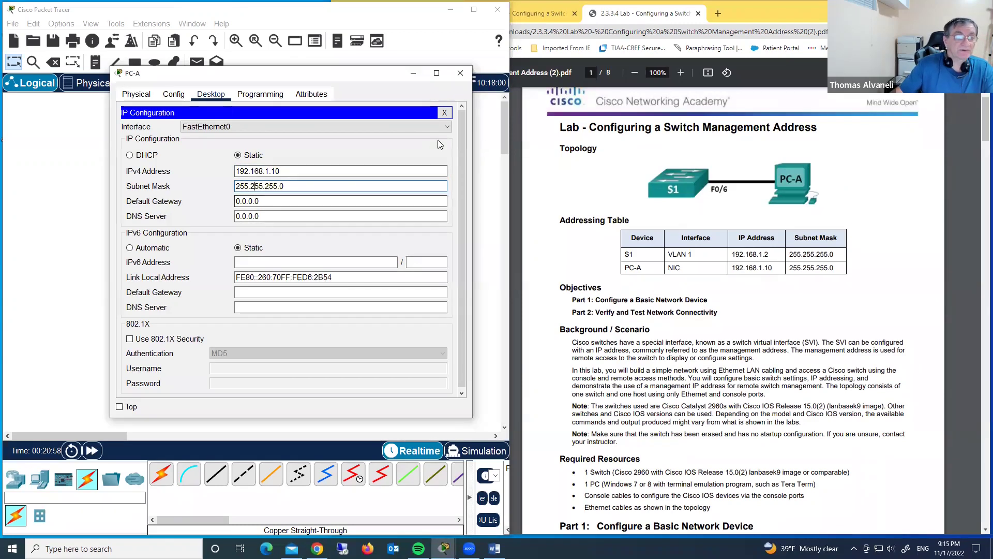
click(444, 113)
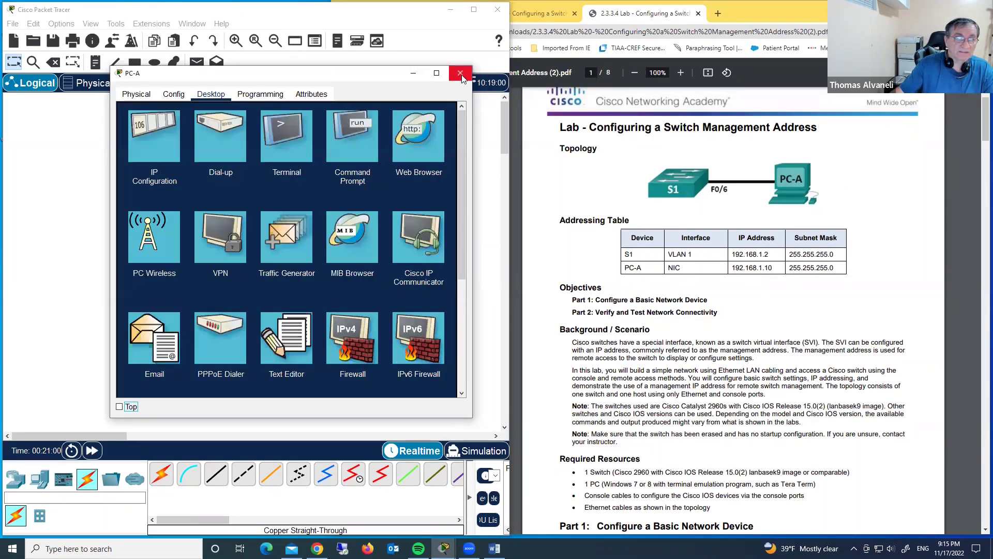
click(461, 73)
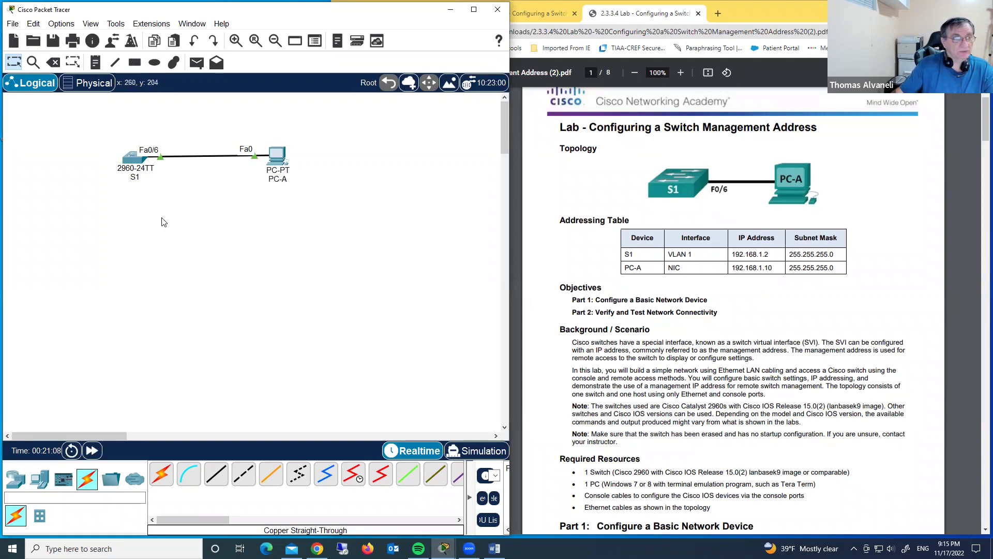
mouse_move(131, 164)
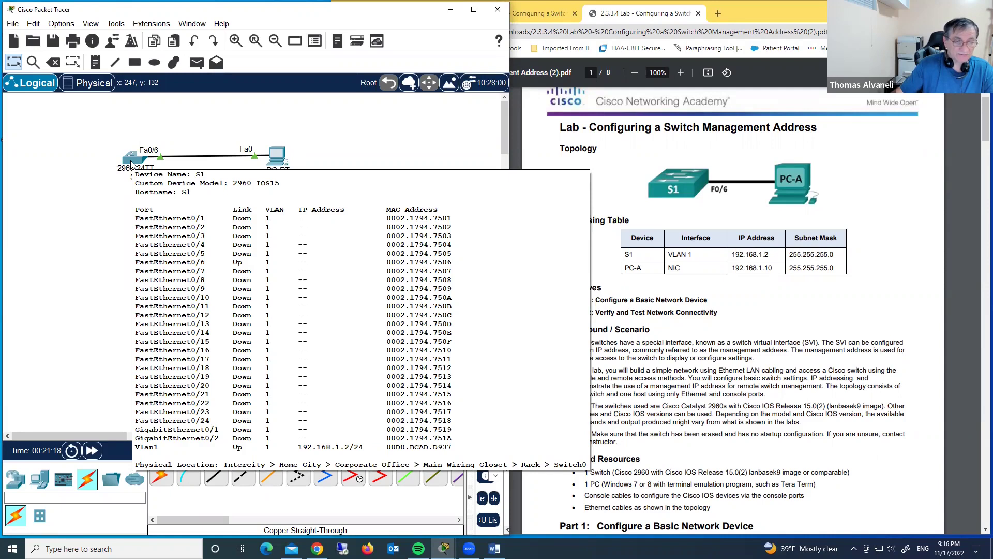
click(276, 158)
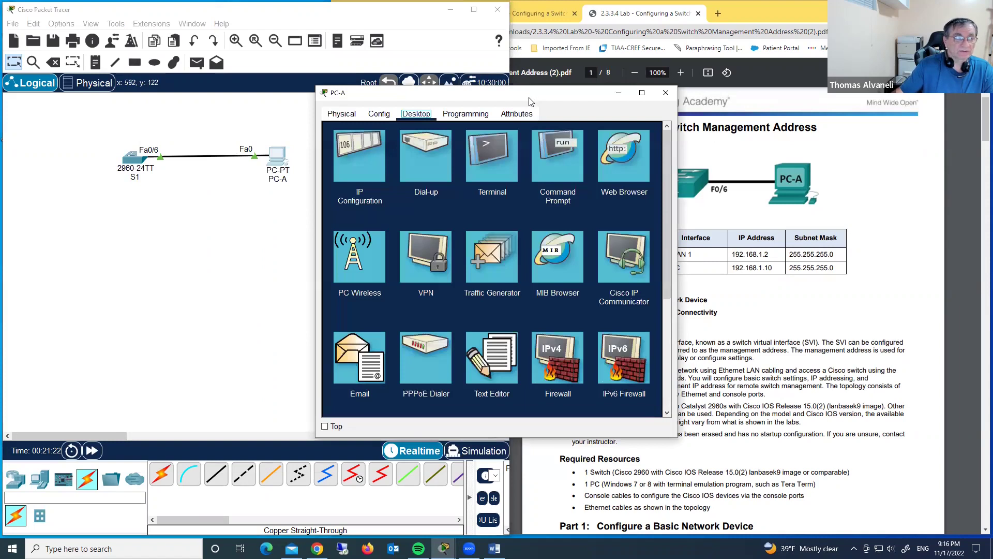
drag(529, 101, 393, 176)
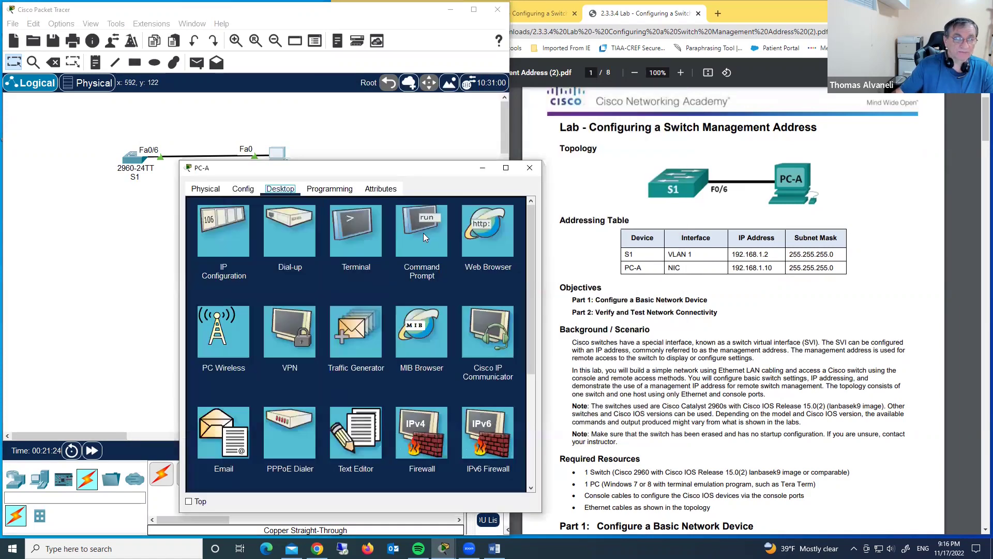
From PC-A's Command Prompt, run telnet 192.168.1.2 to reach S1
click(423, 233)
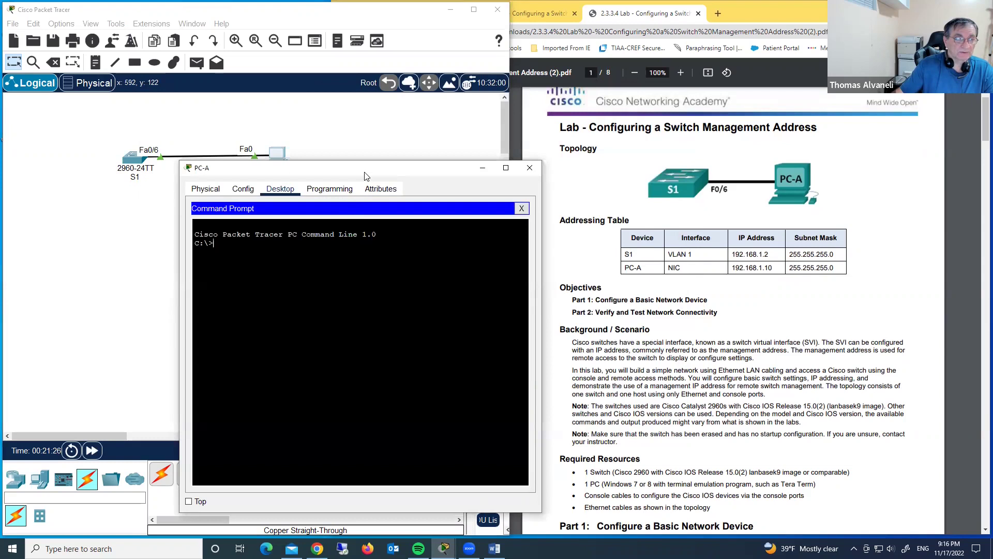
drag(371, 177, 499, 133)
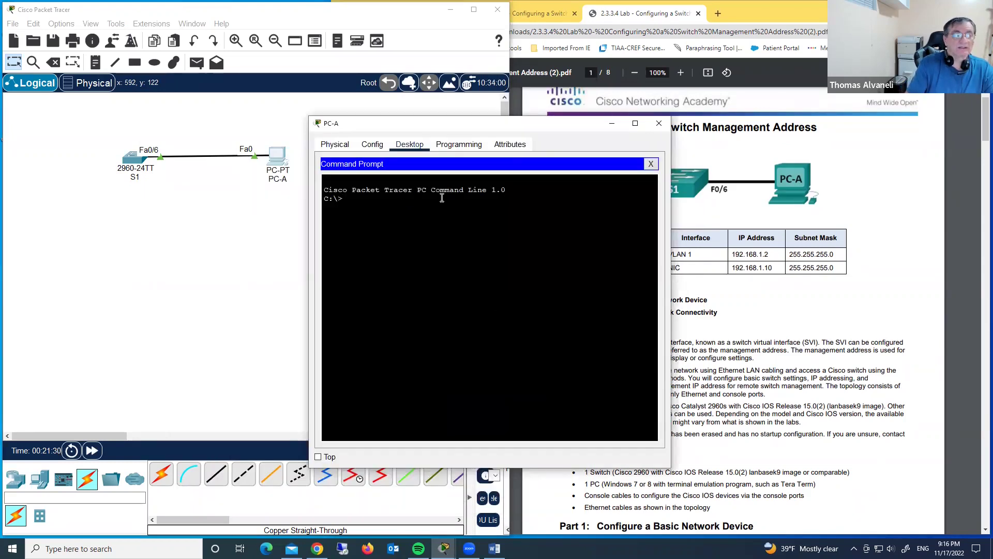
text(telnet)
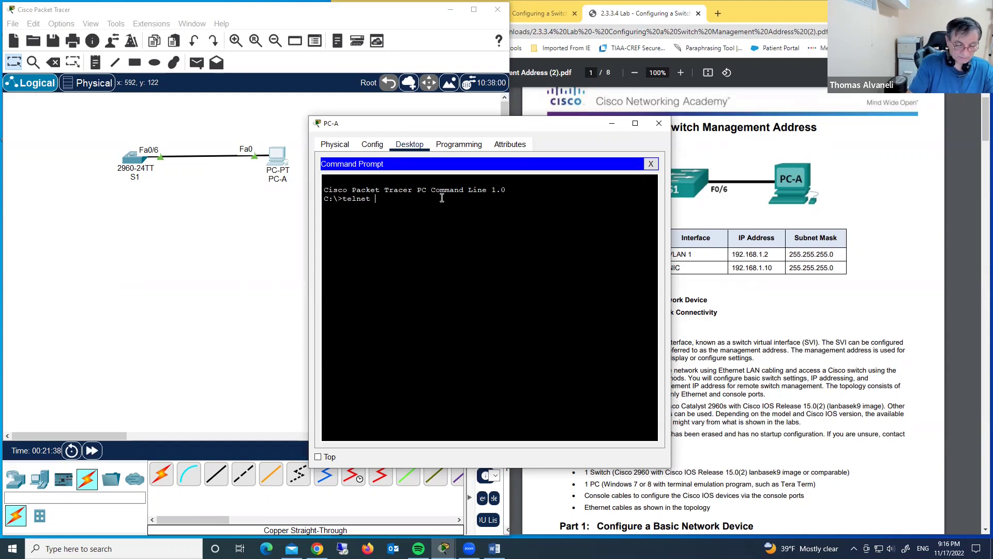
text(192)
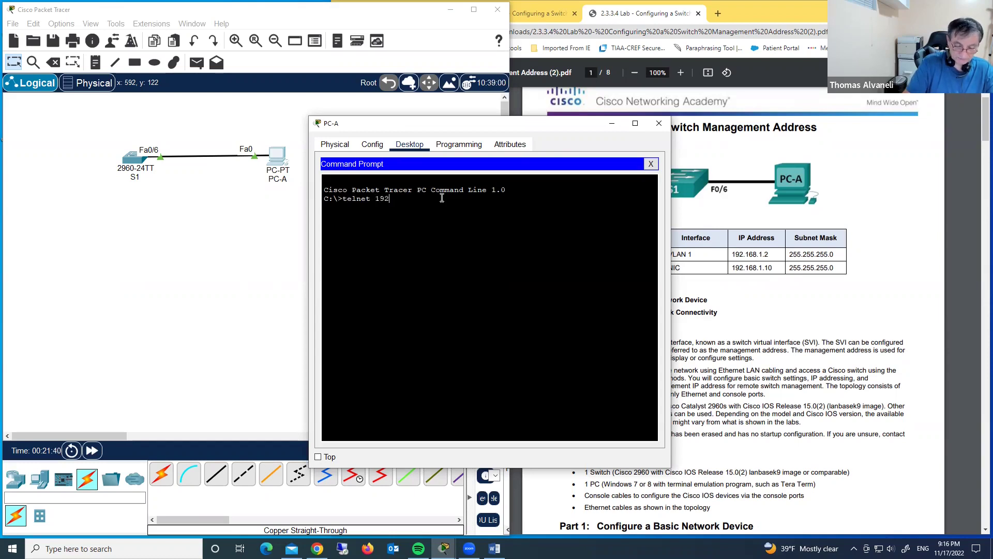
text(.168.)
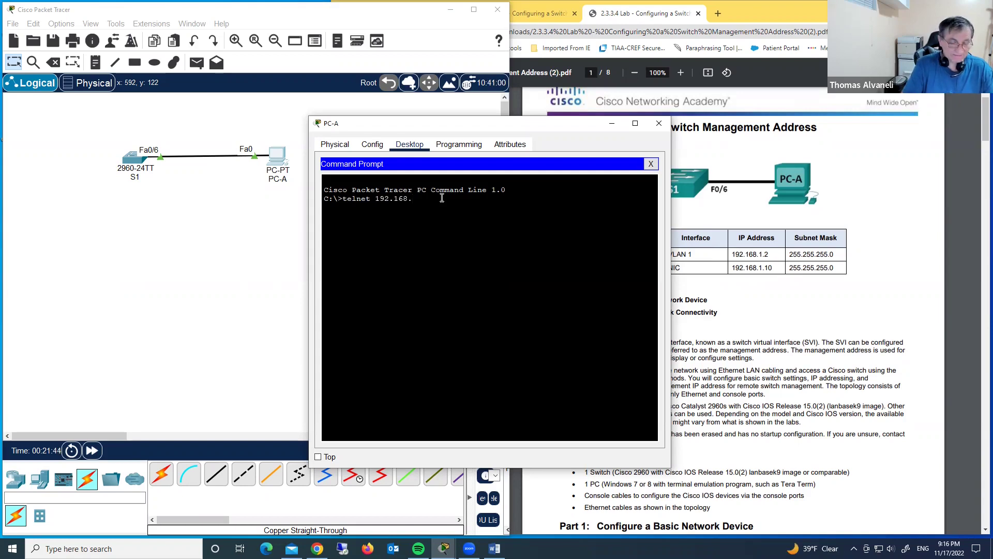
text(1.2)
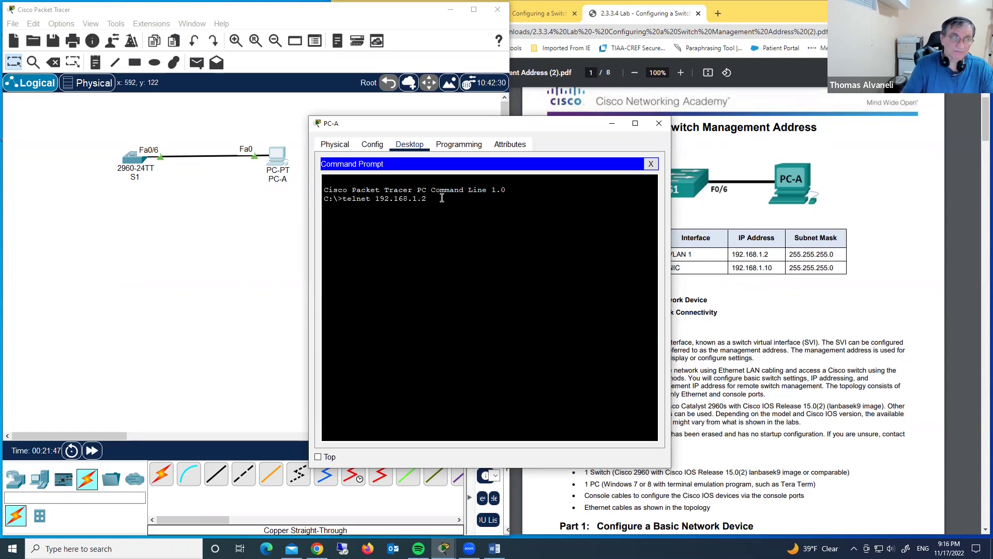
key(Return)
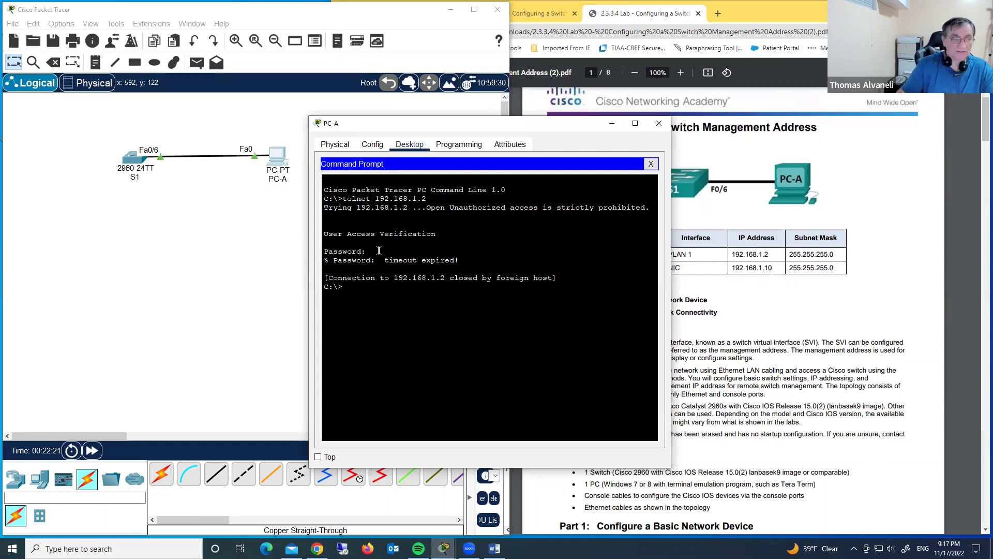
Rerun telnet 192.168.1.2, log in with the vty password, then enable to S1#
key(Up)
key(Return)
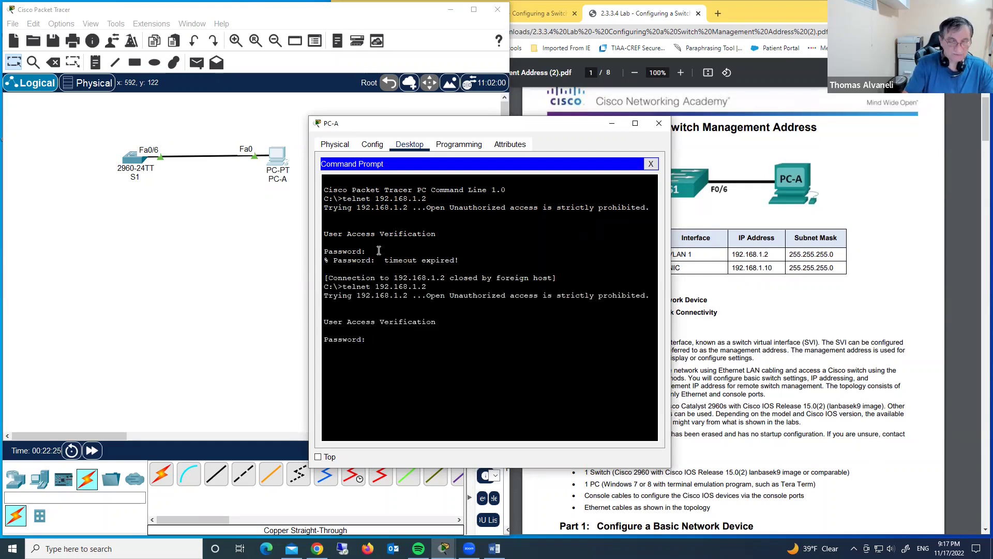
key(Return)
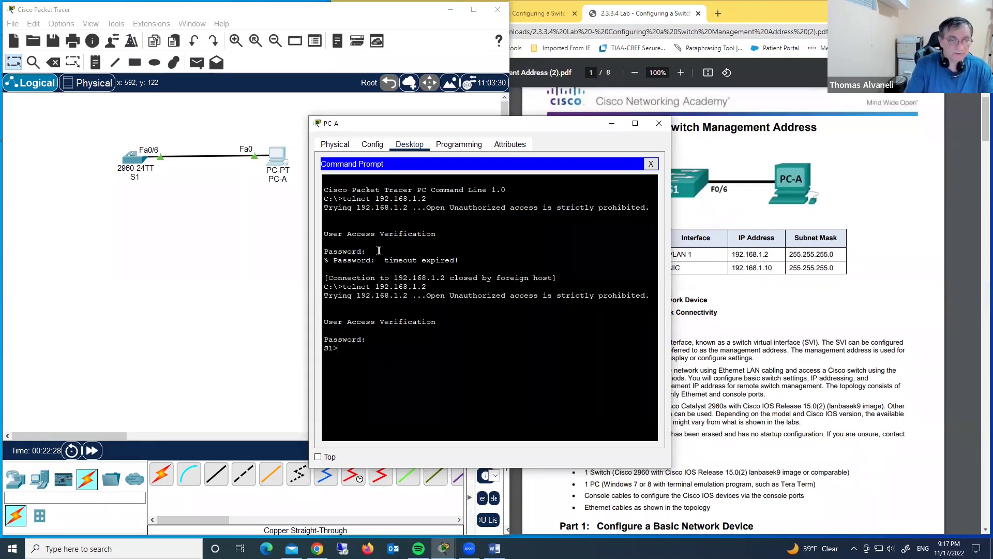
text(en)
key(Return)
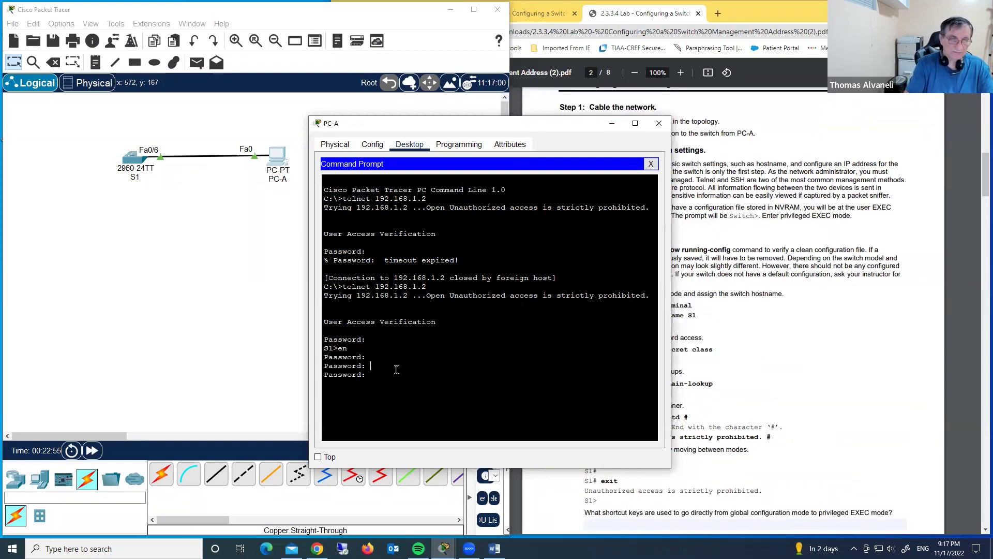
key(Return)
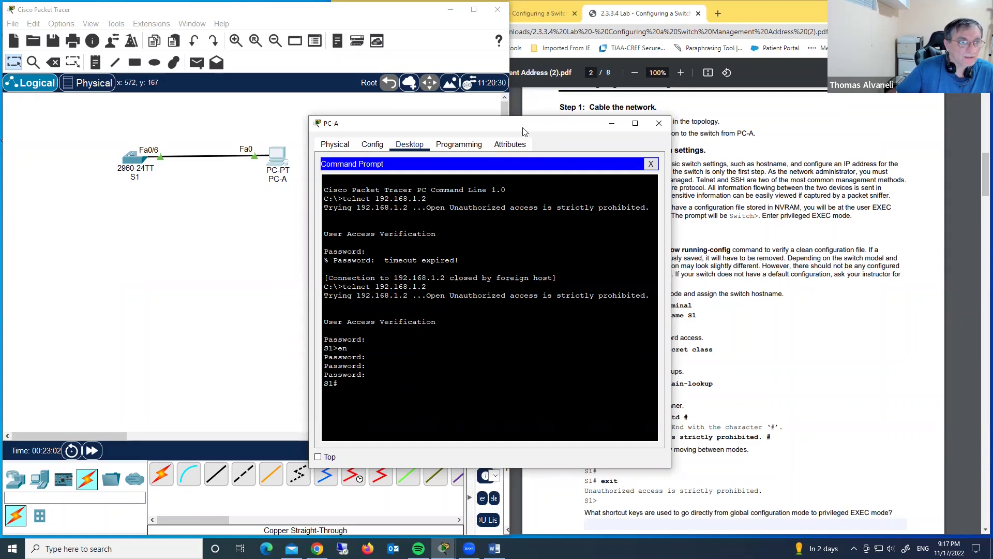
Move PC-A's Telnet window aside and scroll the lab PDF to Step 3 on page 6
drag(523, 132, 510, 140)
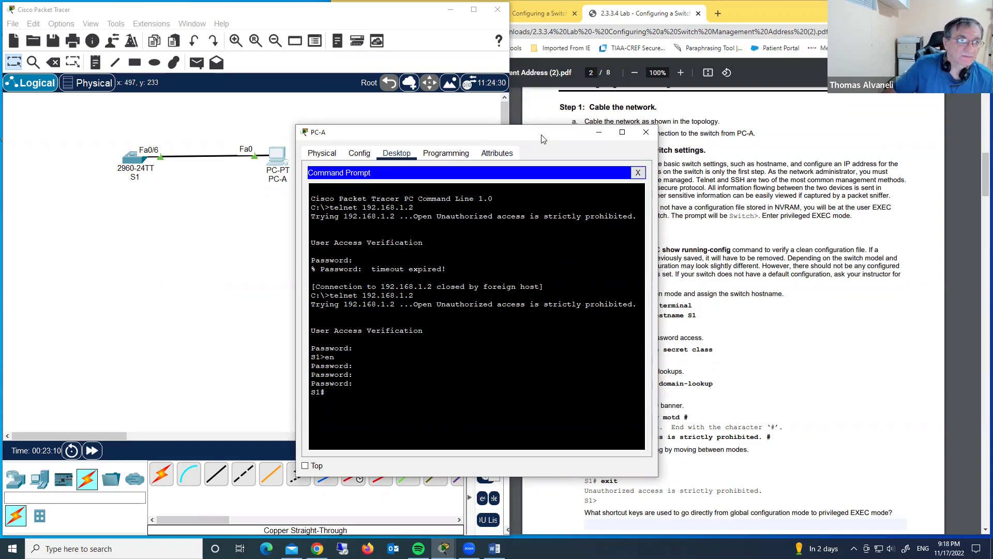
drag(541, 139, 551, 111)
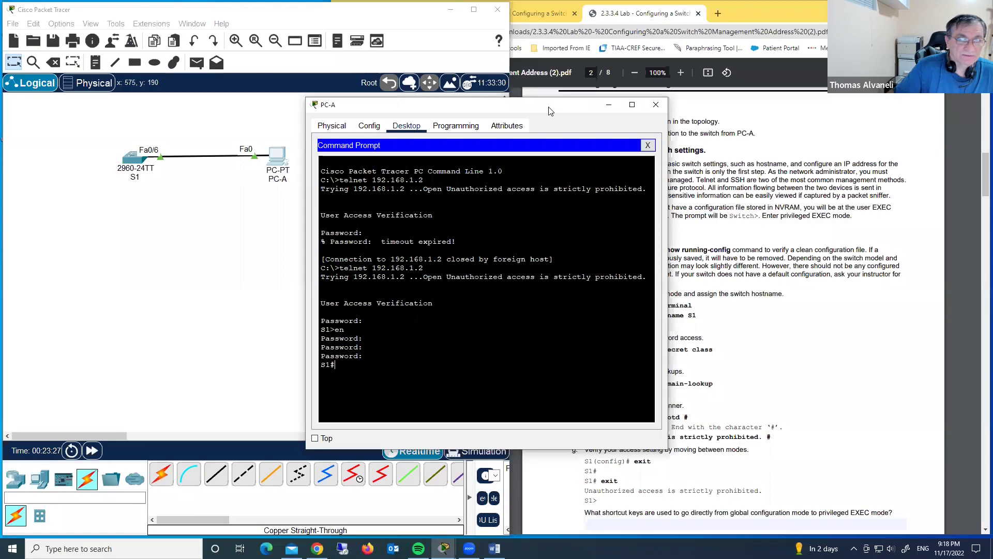
drag(550, 110, 420, 85)
scroll(747, 300, down, 20)
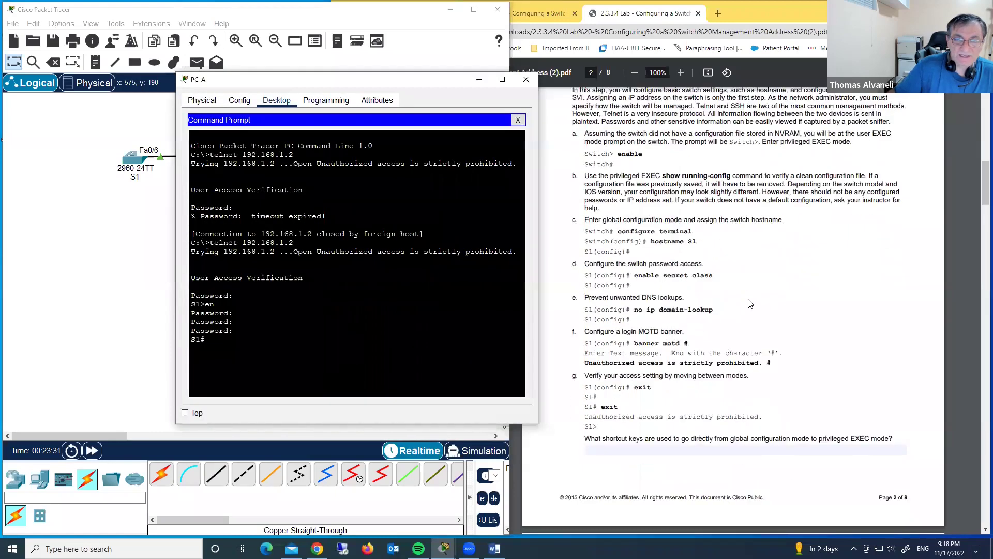